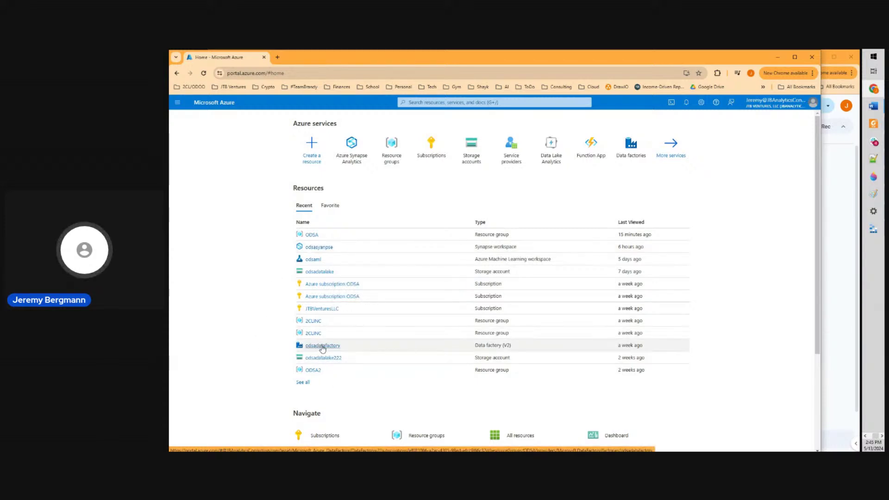
# Open the odsadatafactory resource from the recent resources and launch its Azure Data Factory Studio
pyautogui.moveTo(323, 348)
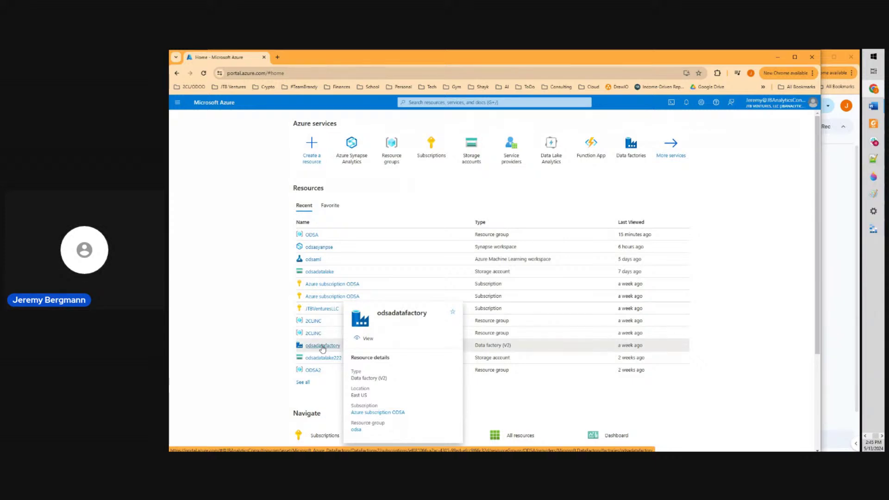
pyautogui.click(323, 346)
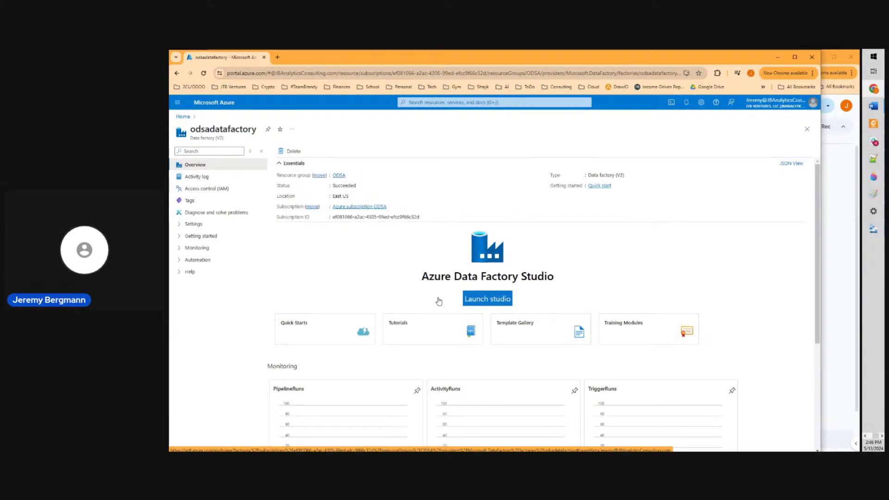
pyautogui.click(837, 247)
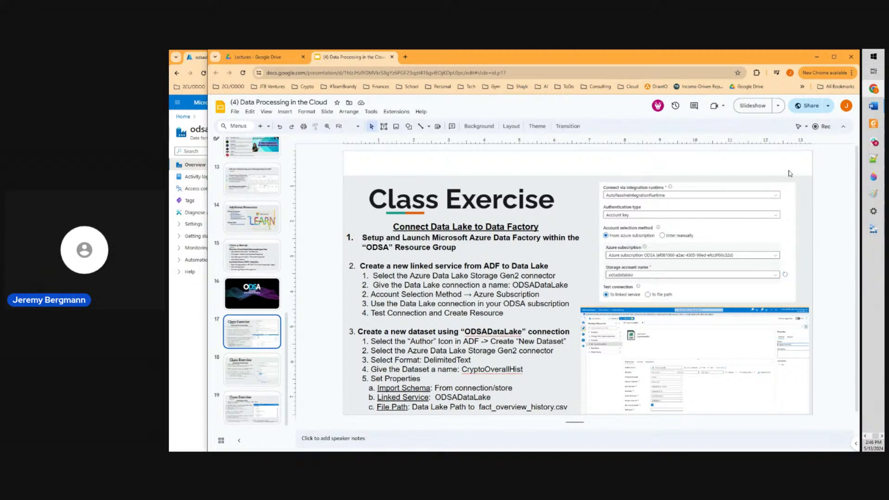
pyautogui.click(189, 318)
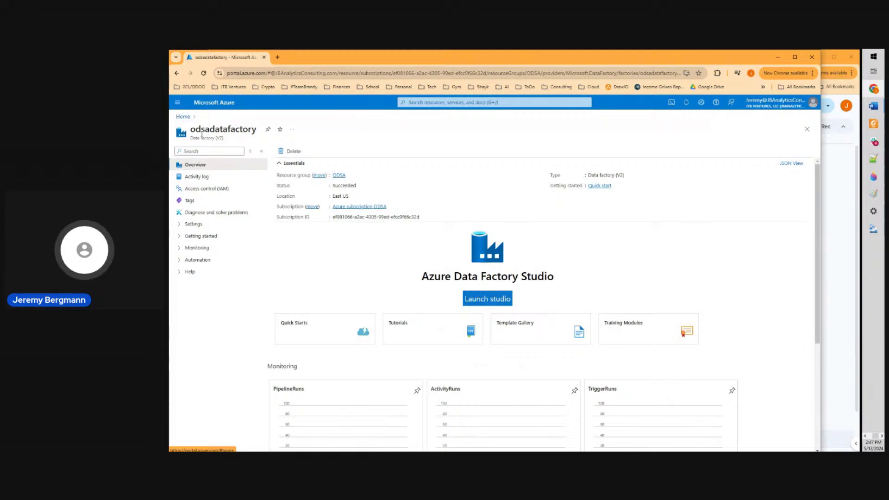
pyautogui.click(494, 308)
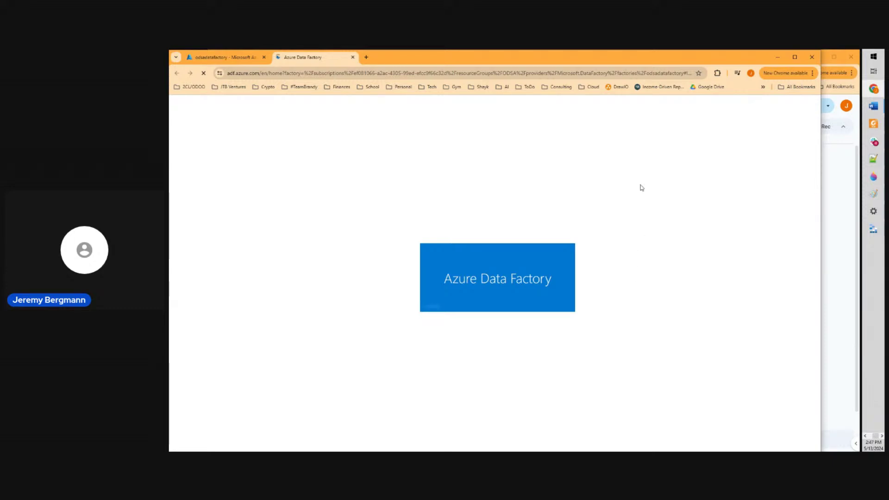
pyautogui.click(839, 237)
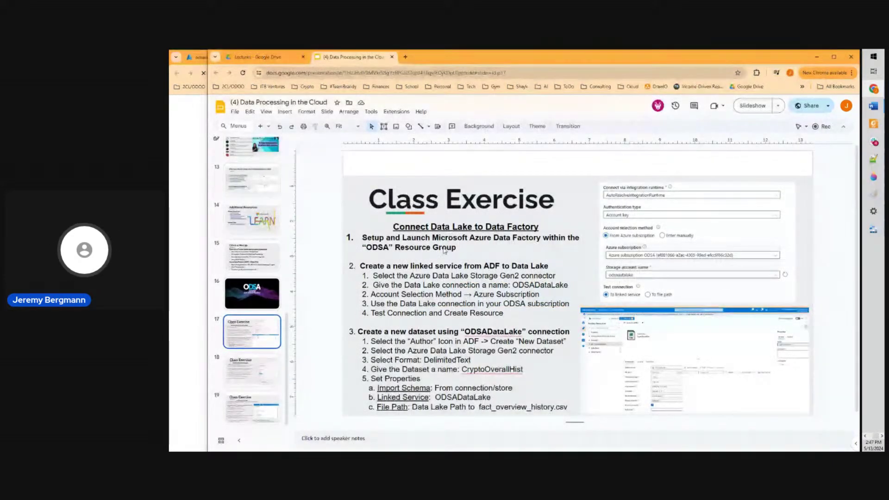
pyautogui.click(183, 345)
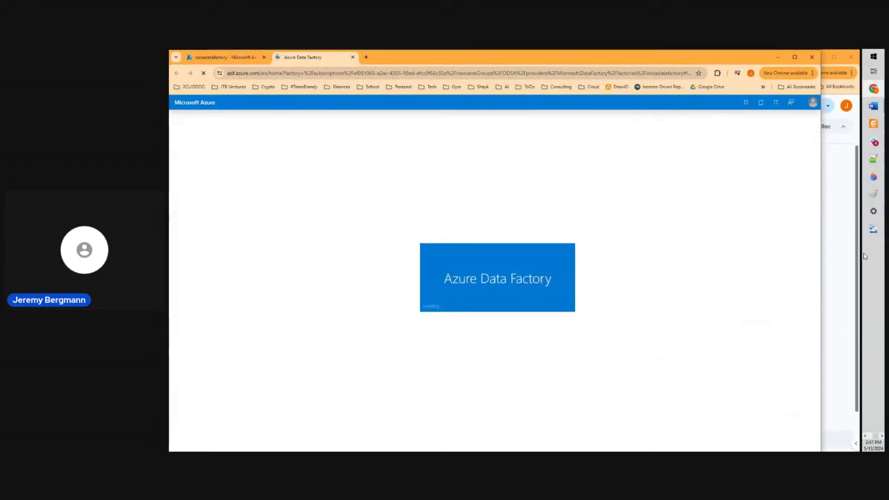
# Switch to Microsoft Azure Storage Explorer and view the files in the cryptodata blob container of the odsadatalake storage account
pyautogui.click(871, 236)
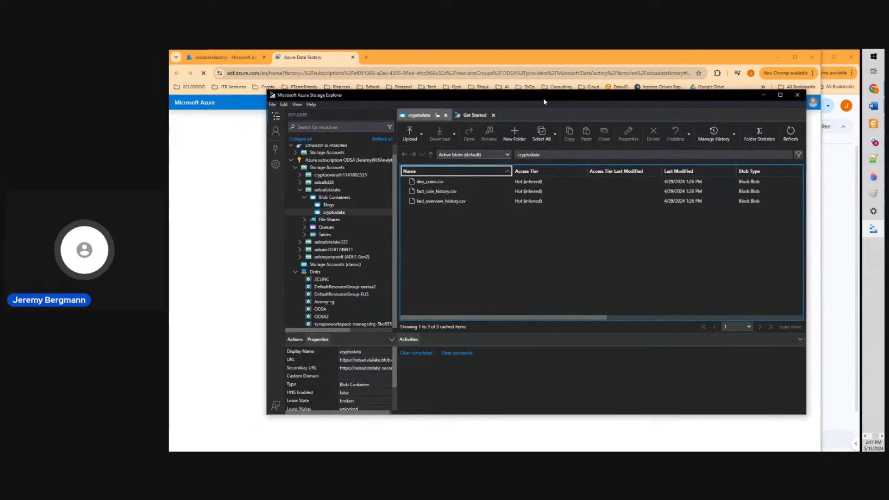
pyautogui.click(331, 192)
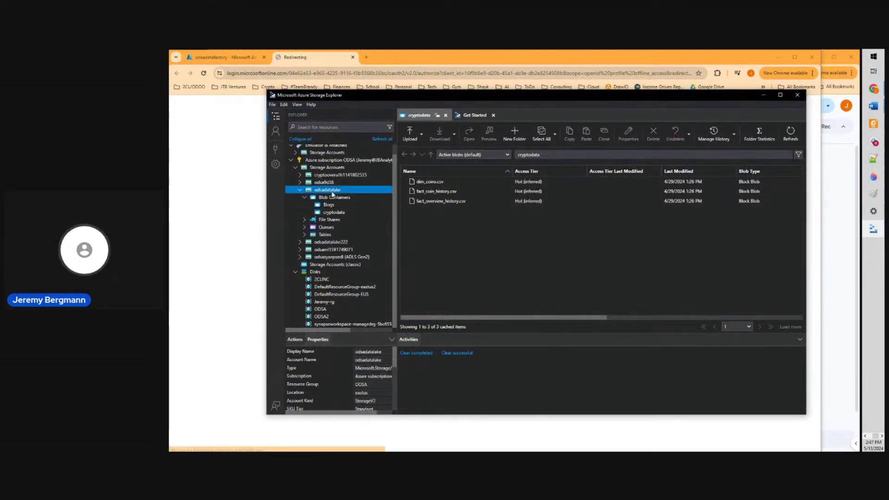
pyautogui.rightClick(332, 195)
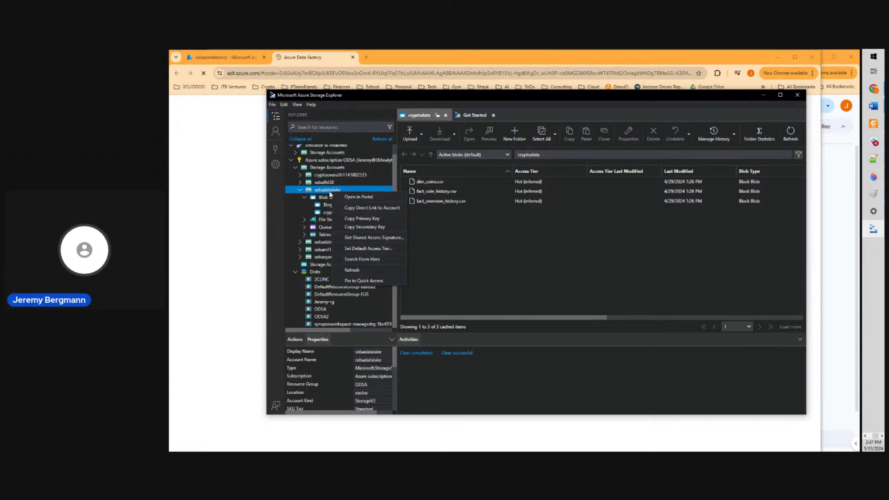
pyautogui.click(322, 198)
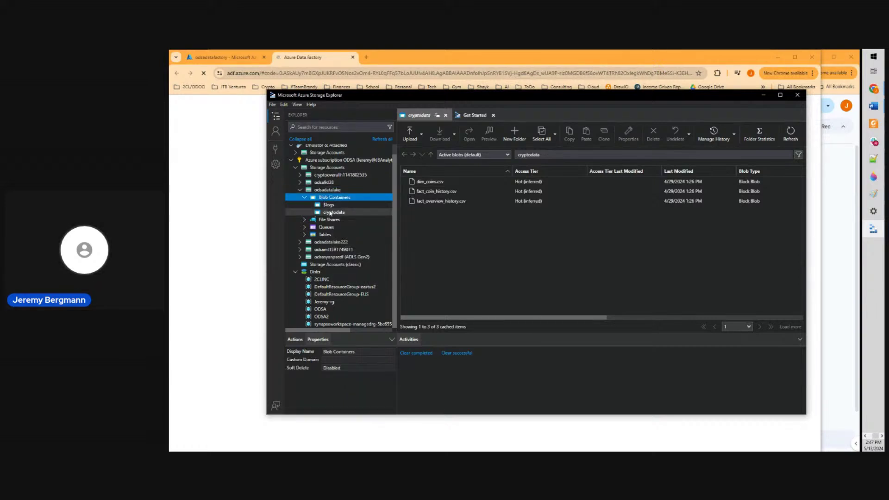
pyautogui.click(330, 212)
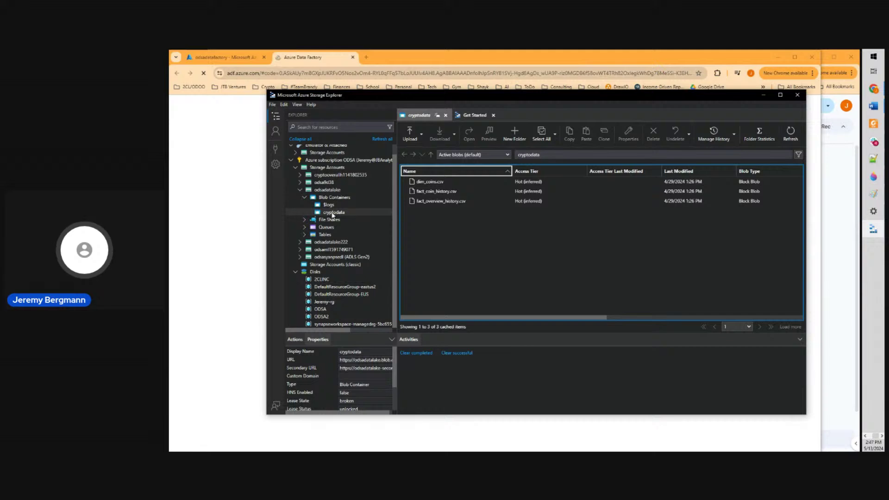
pyautogui.click(332, 214)
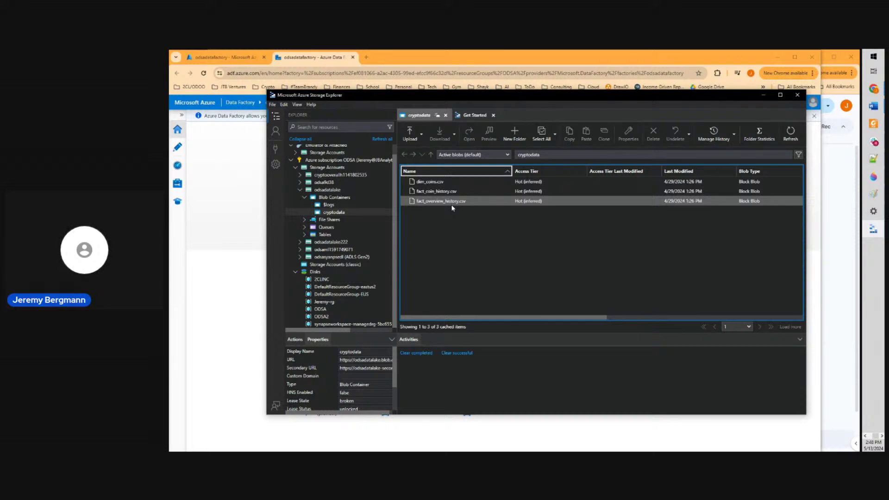
# Switch to Slack and examine the SQL script shared in the cloud-engineering channel, particularly the tbl_fact_overview_history table definition
pyautogui.click(873, 147)
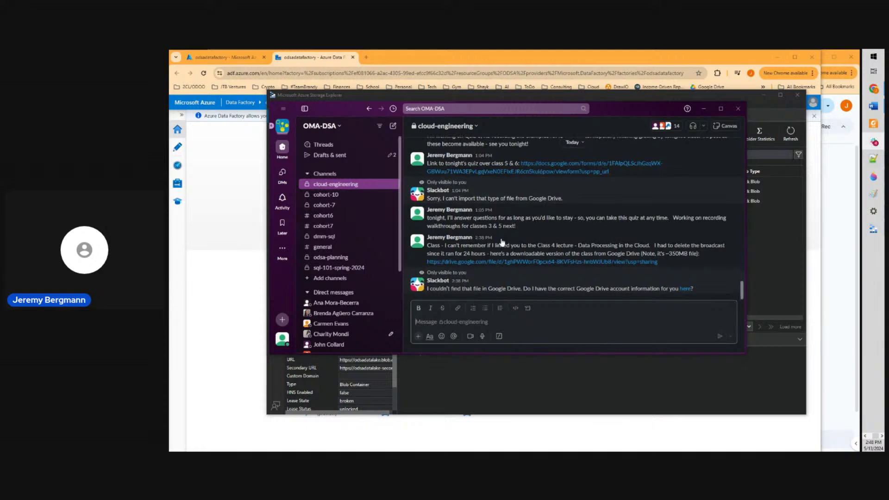
pyautogui.scroll(7, 576, 254)
pyautogui.scroll(10, 569, 229)
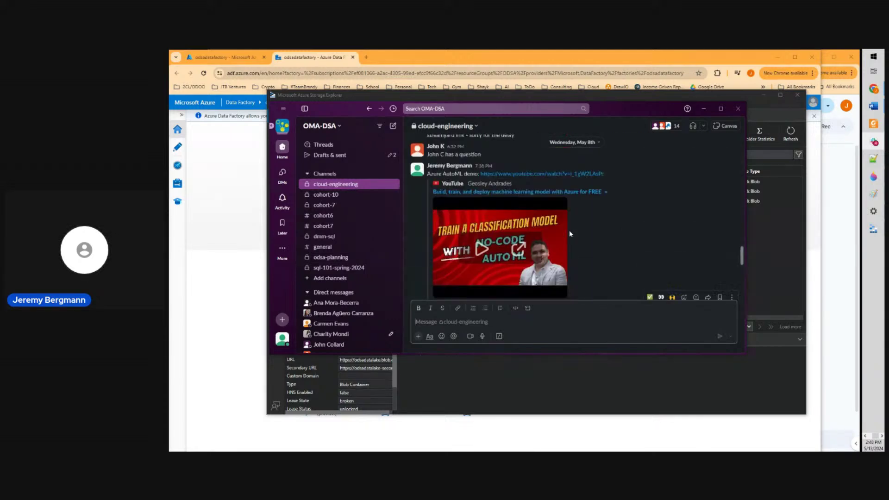
pyautogui.scroll(10, 569, 233)
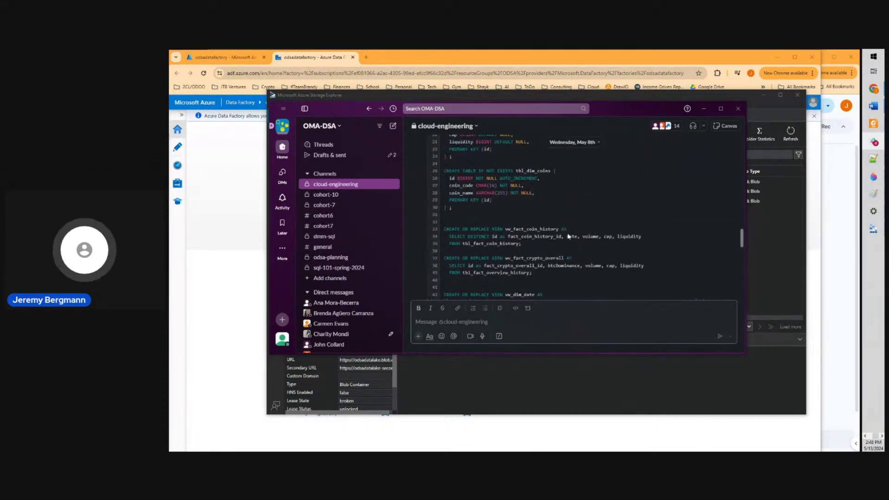
pyautogui.scroll(3, 522, 250)
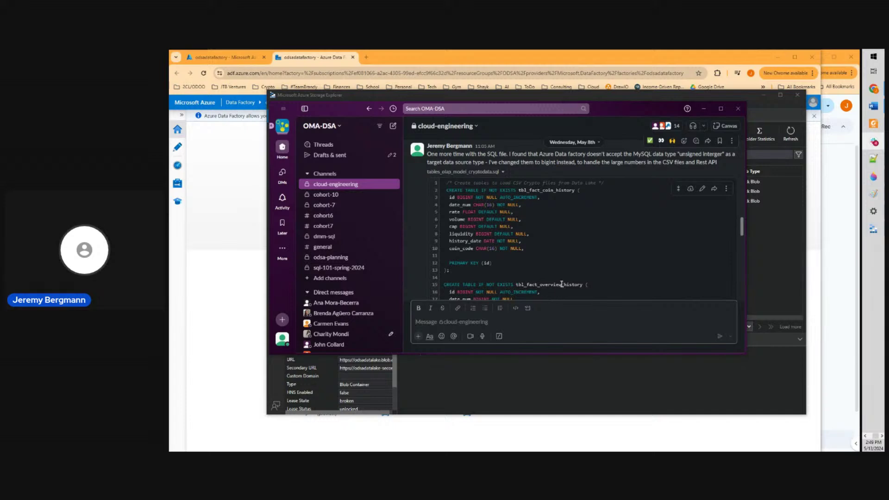
pyautogui.scroll(-3, 532, 264)
pyautogui.scroll(-3, 533, 268)
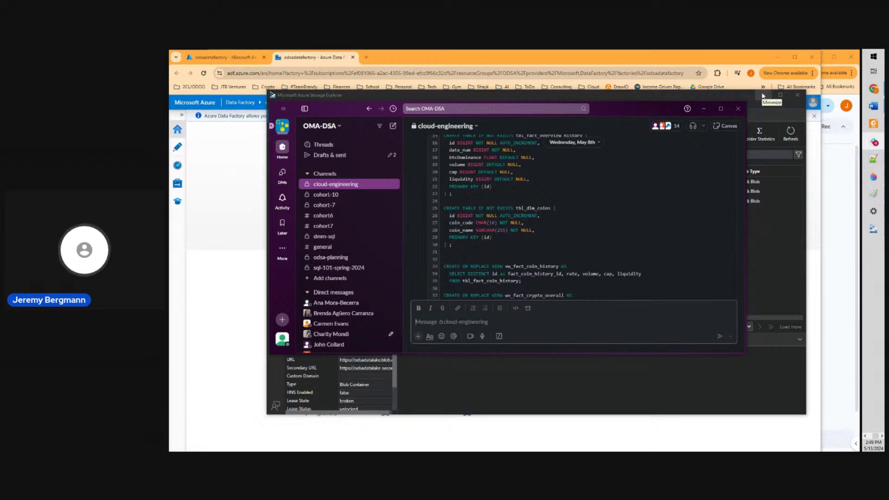
pyautogui.scroll(2, 557, 190)
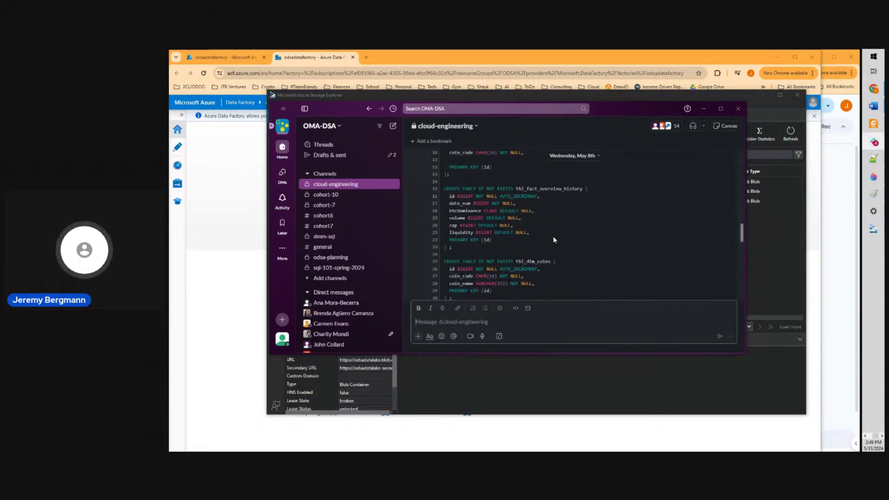
pyautogui.scroll(1, 553, 236)
pyautogui.doubleClick(516, 211)
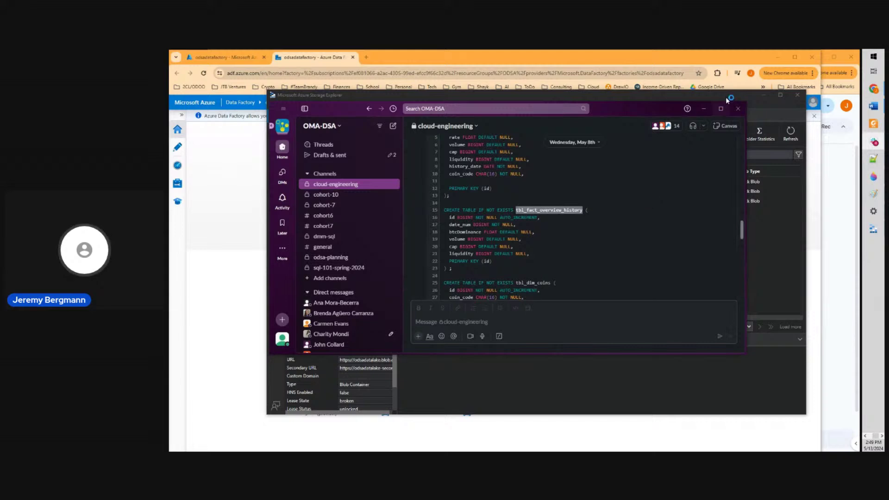
# Return to Data Factory in the browser and start a new linked service using the Azure Database for MySQL connector
pyautogui.click(764, 97)
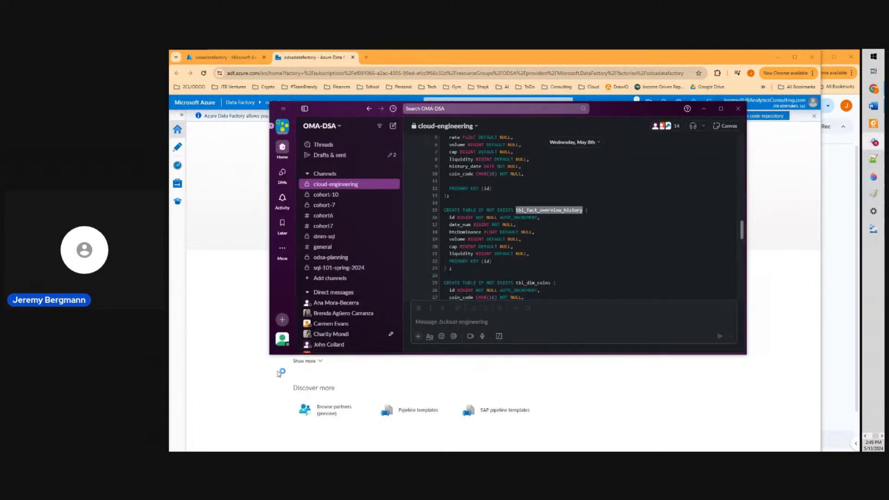
pyautogui.click(252, 385)
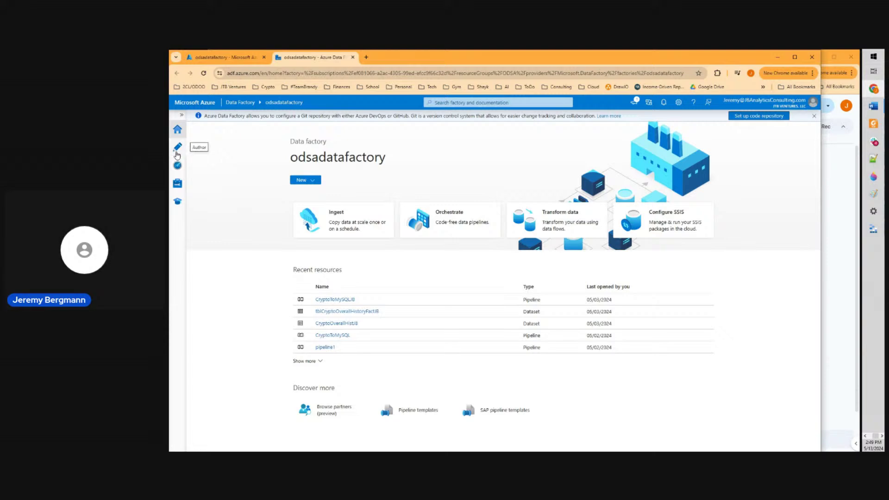
pyautogui.click(178, 187)
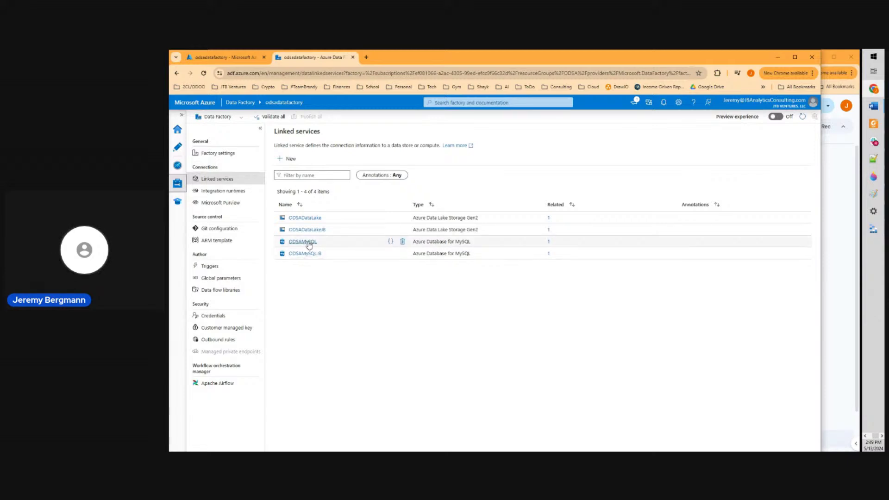
pyautogui.click(289, 159)
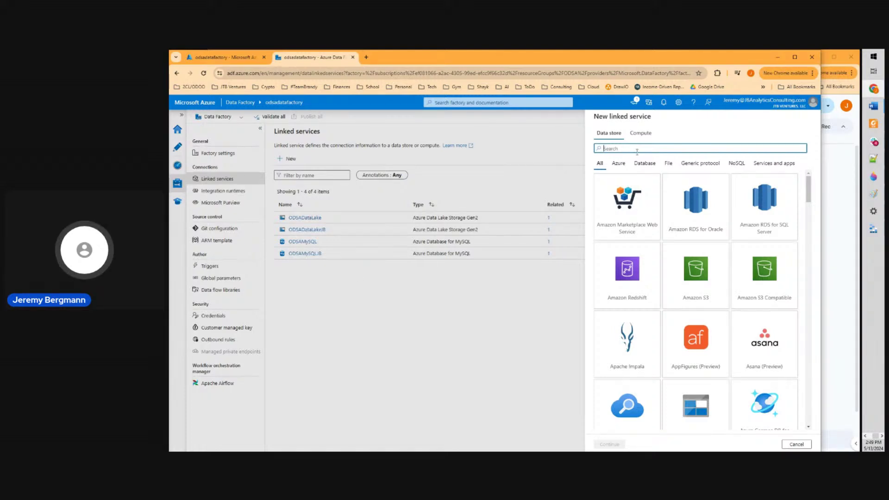
pyautogui.write('mysql')
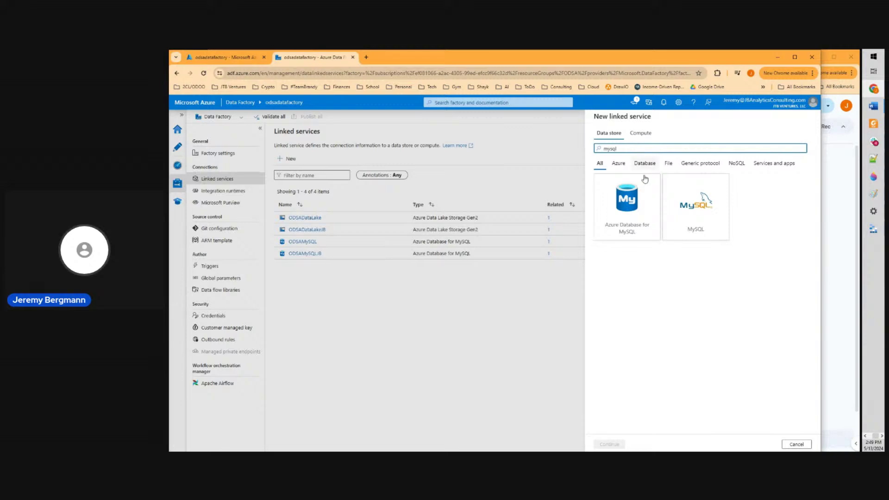
pyautogui.click(636, 208)
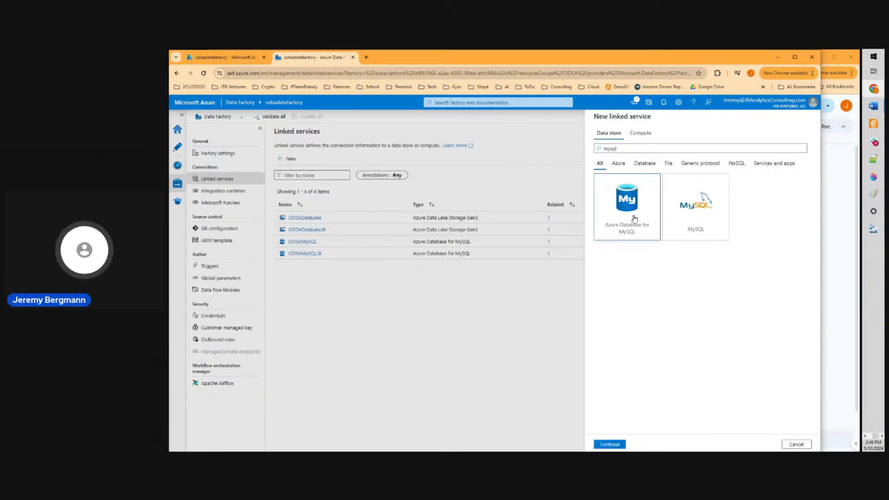
pyautogui.doubleClick(635, 199)
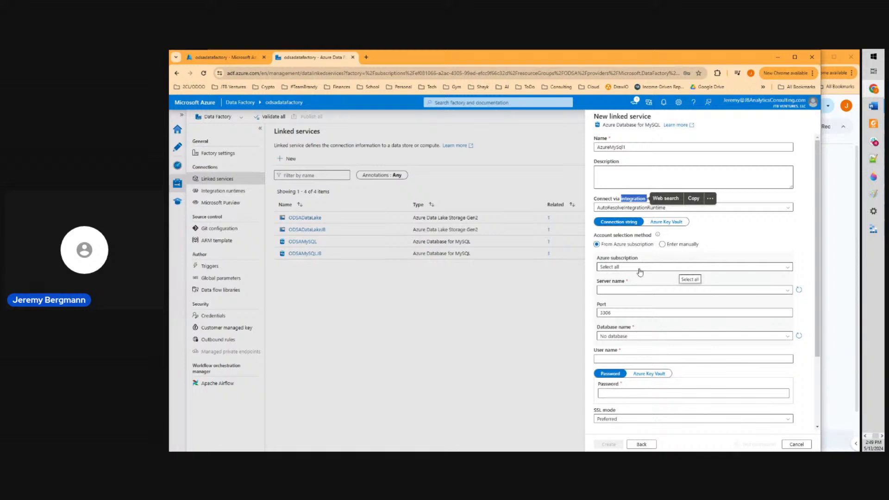
pyautogui.click(640, 268)
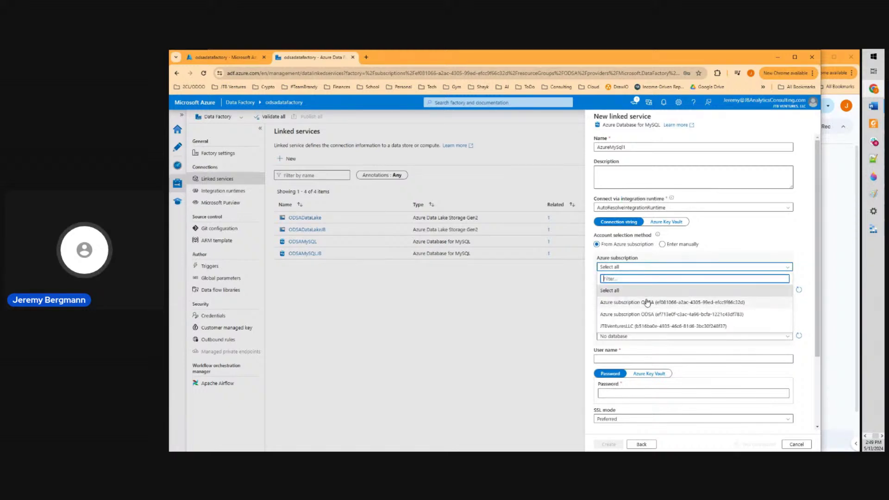
pyautogui.click(648, 303)
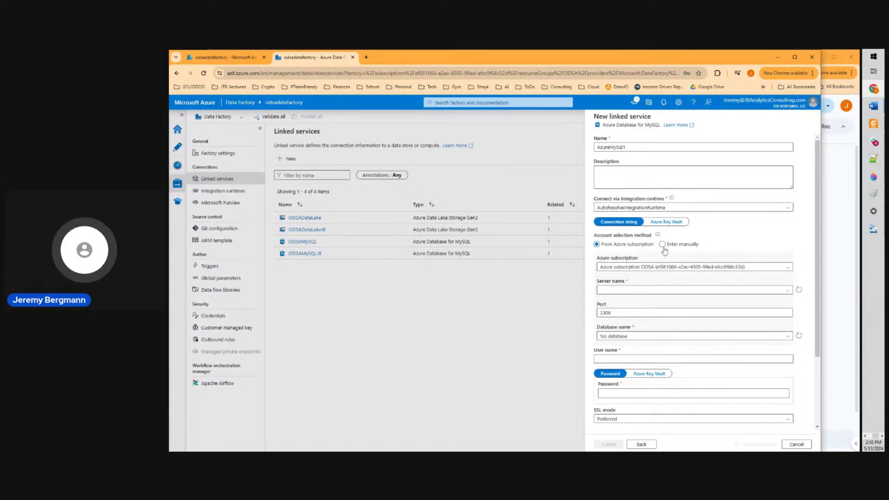
pyautogui.click(656, 291)
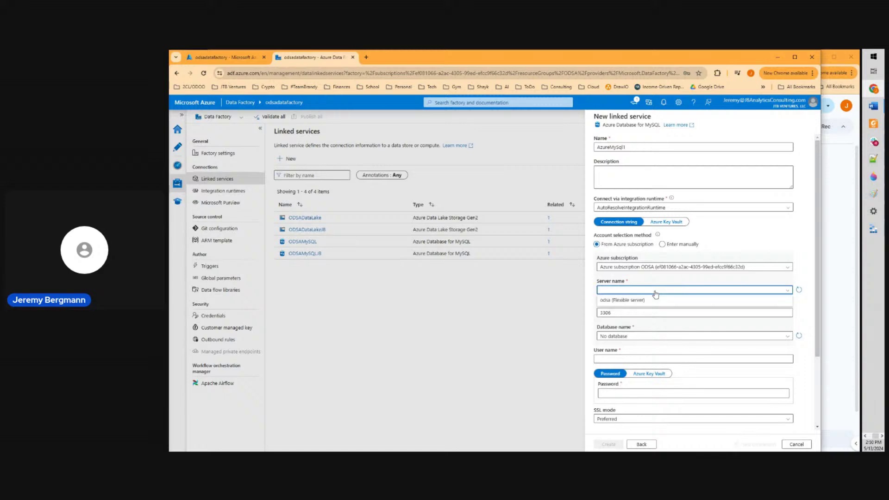
# Name the new Azure Database for MySQL linked service ODSAMySQLJB2 and choose to enter the server account details manually
pyautogui.click(662, 244)
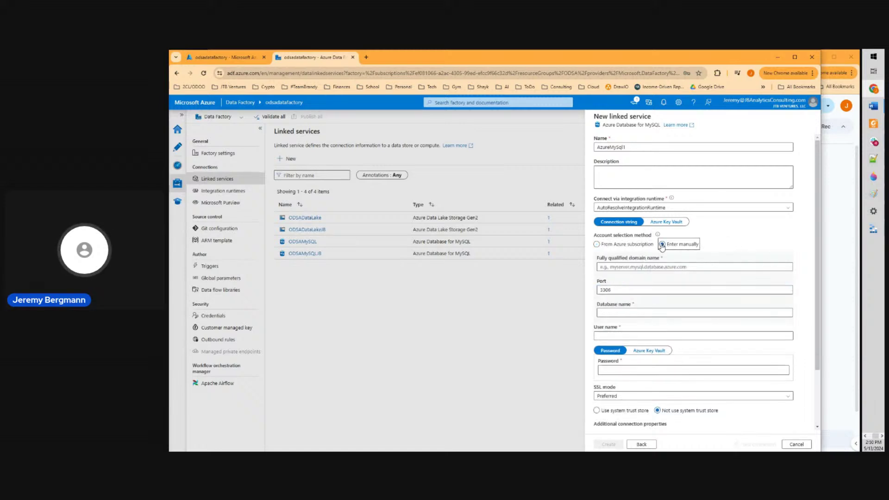
pyautogui.click(657, 267)
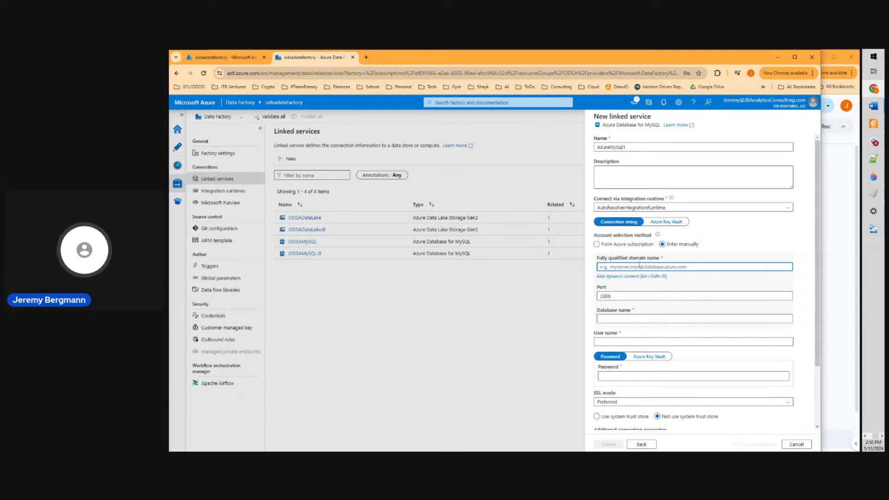
pyautogui.click(630, 146)
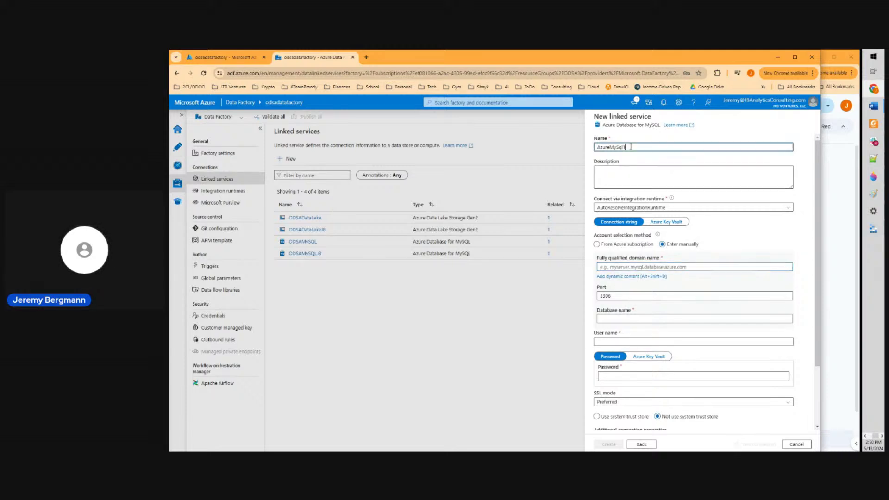
pyautogui.moveTo(630, 147); pyautogui.dragTo(592, 148)
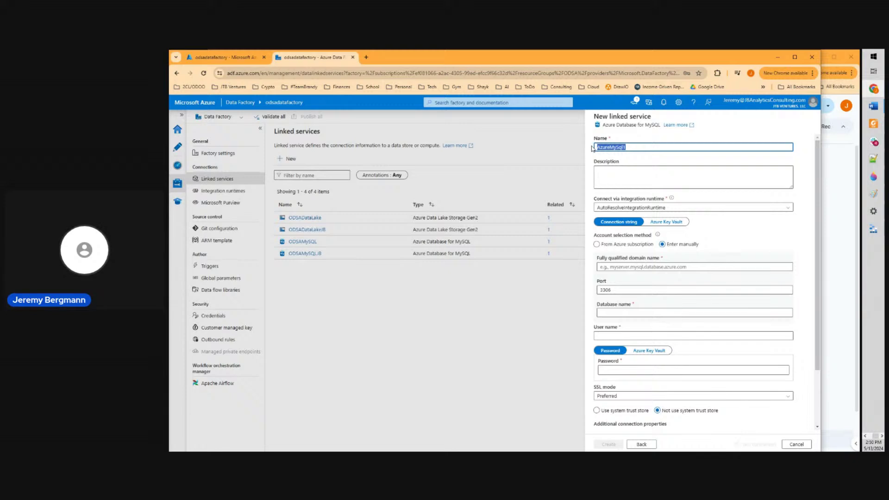
pyautogui.write('ODSA')
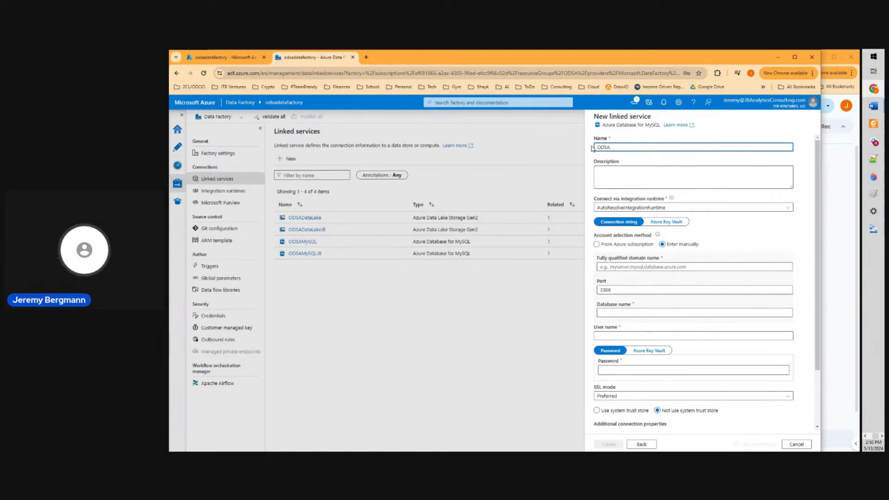
pyautogui.write('MySQL')
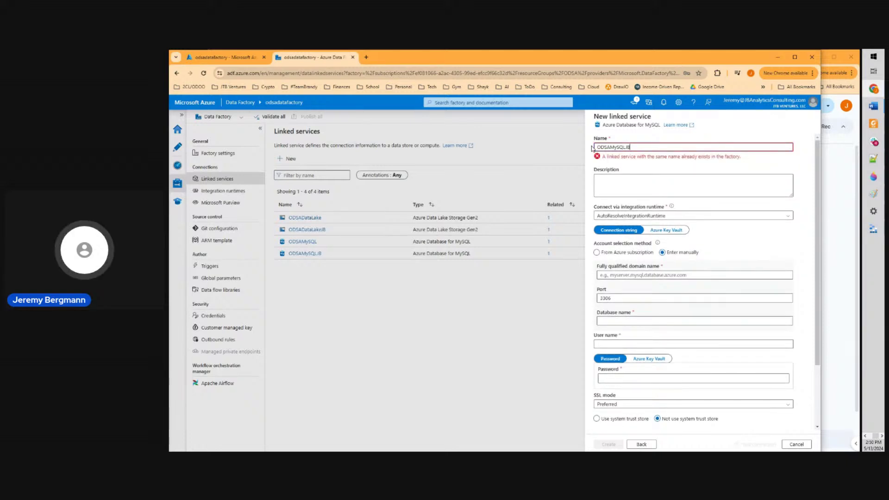
pyautogui.write('JB2')
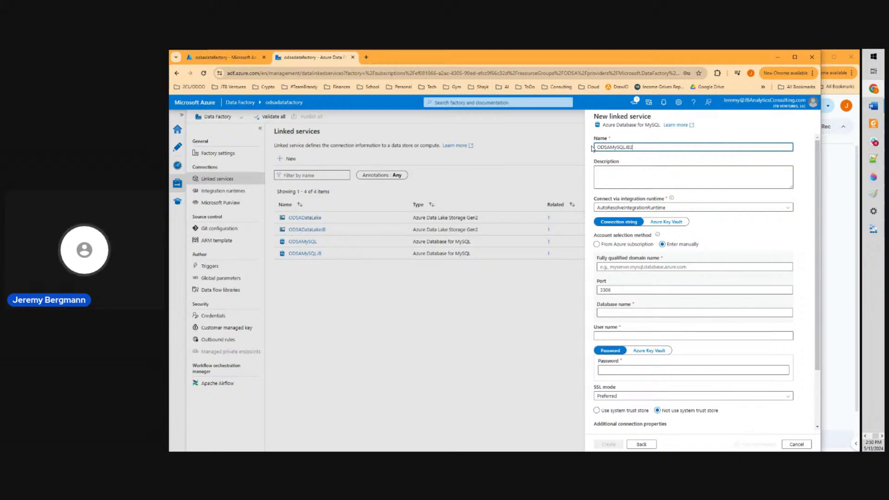
# Fill in the database name and user name of the MySQL linked service with the account holder's username
pyautogui.click(648, 313)
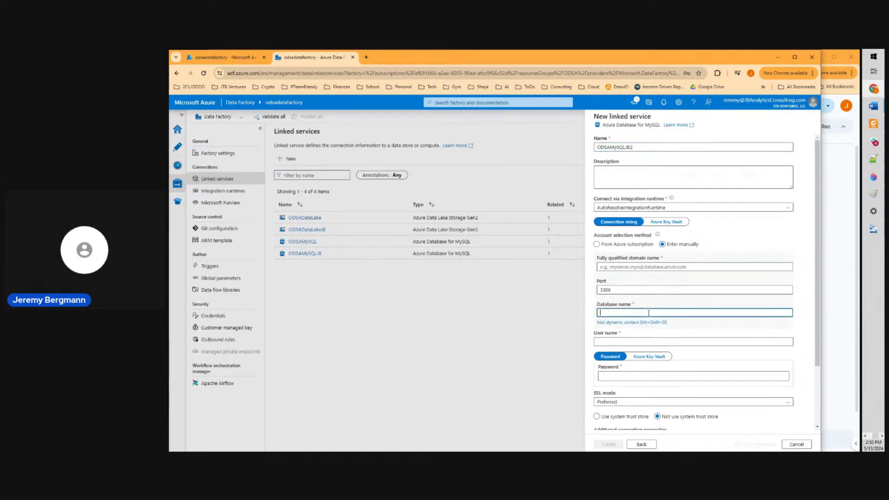
pyautogui.write('jbergmann')
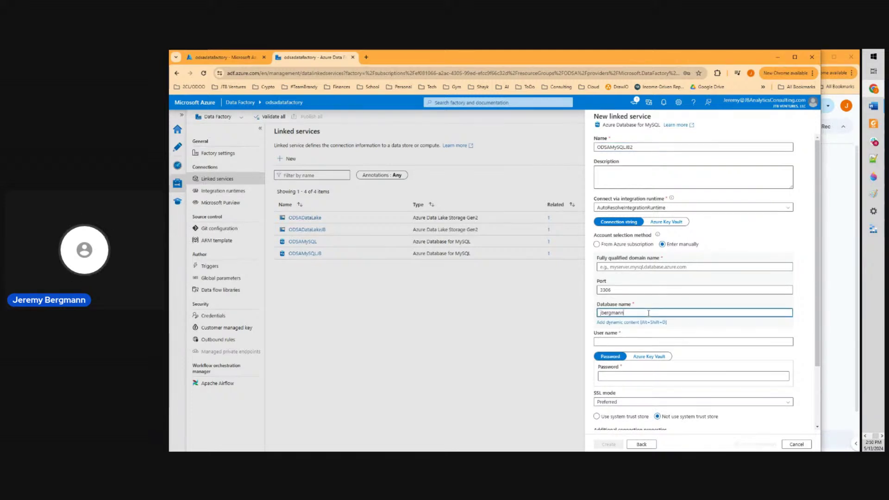
pyautogui.press('Tab')
pyautogui.write('jb')
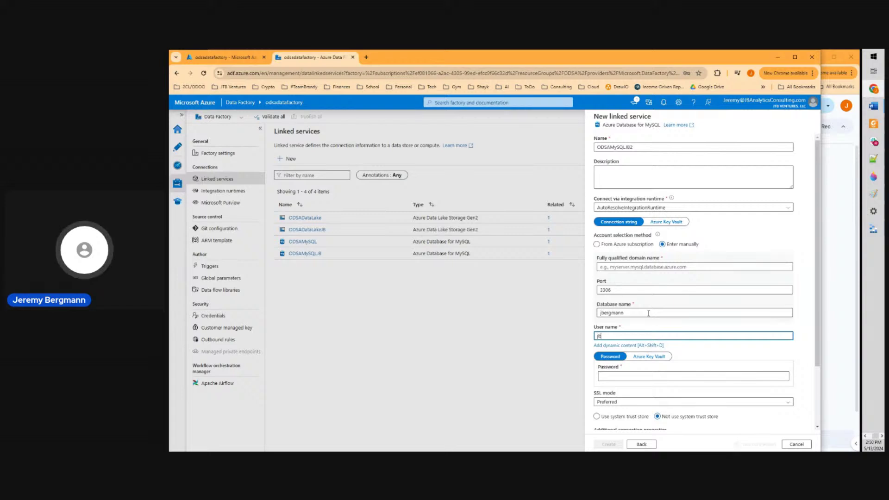
pyautogui.write('ergmann')
pyautogui.press('Tab')
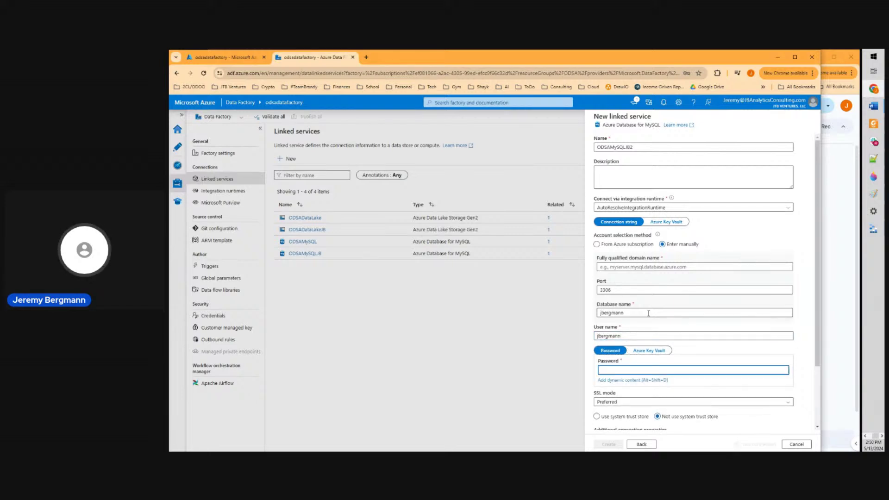
# View the Class Exercise slide in the Data Processing in the Cloud presentation and return to the MySQL linked service form
pyautogui.click(843, 290)
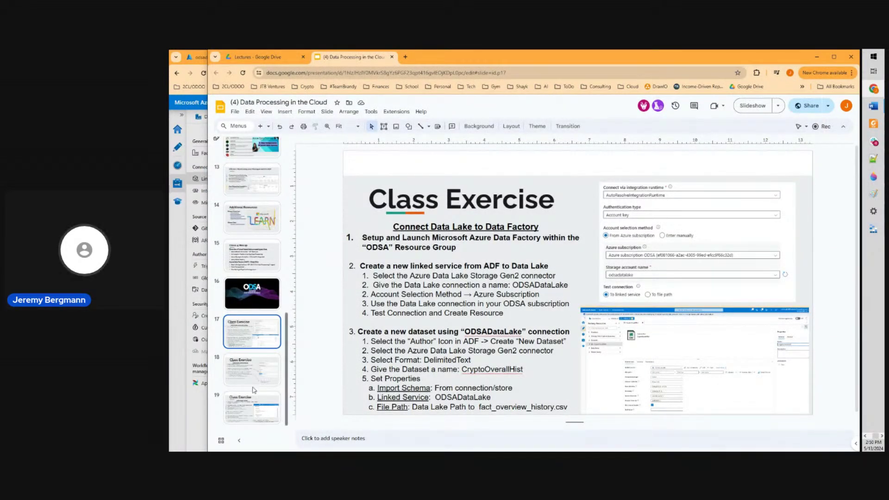
pyautogui.click(189, 431)
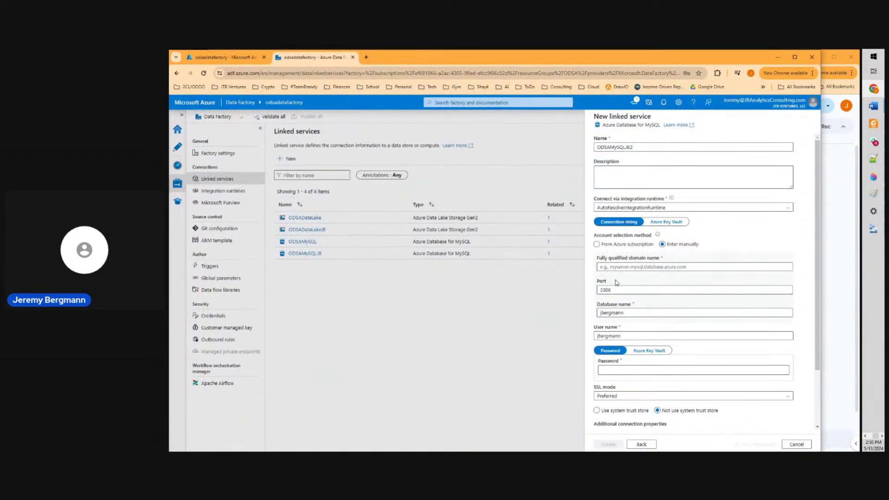
pyautogui.click(638, 290)
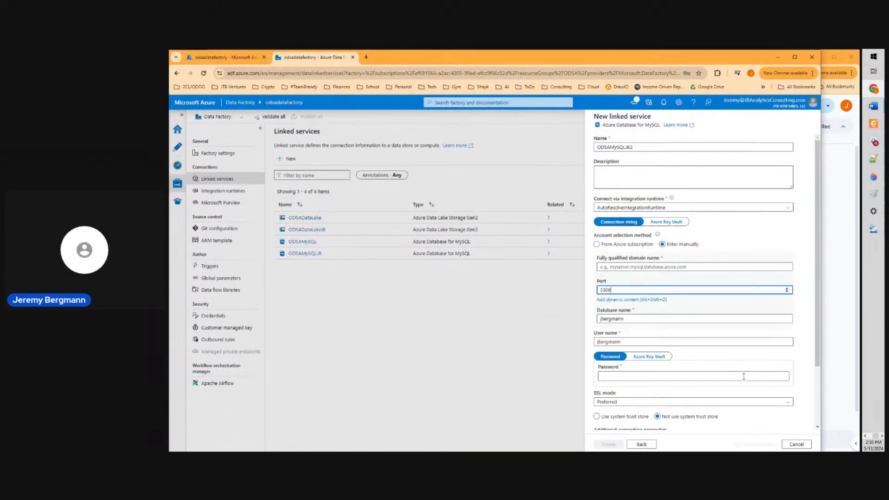
pyautogui.click(654, 267)
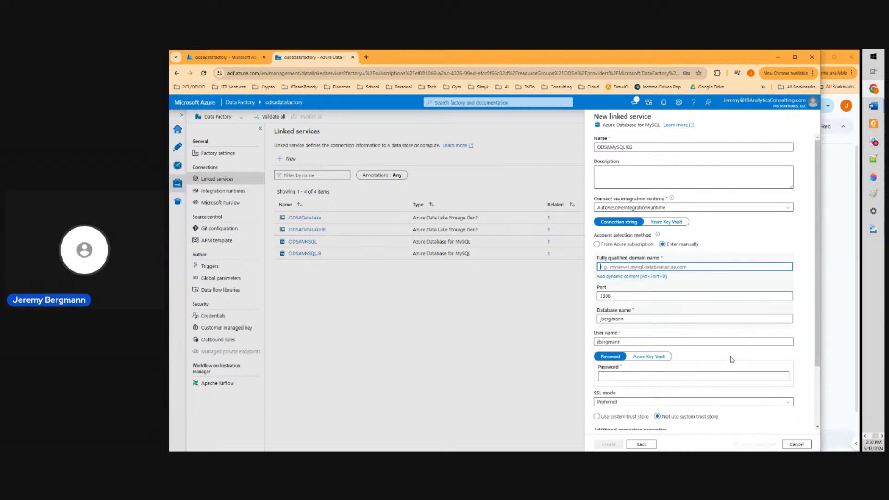
pyautogui.scroll(-2, 730, 359)
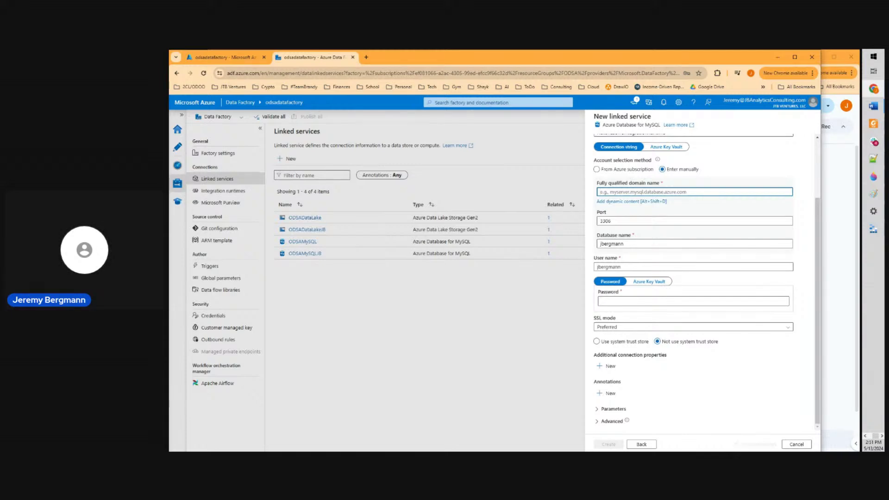
pyautogui.hotkey('alt', 'Tab')
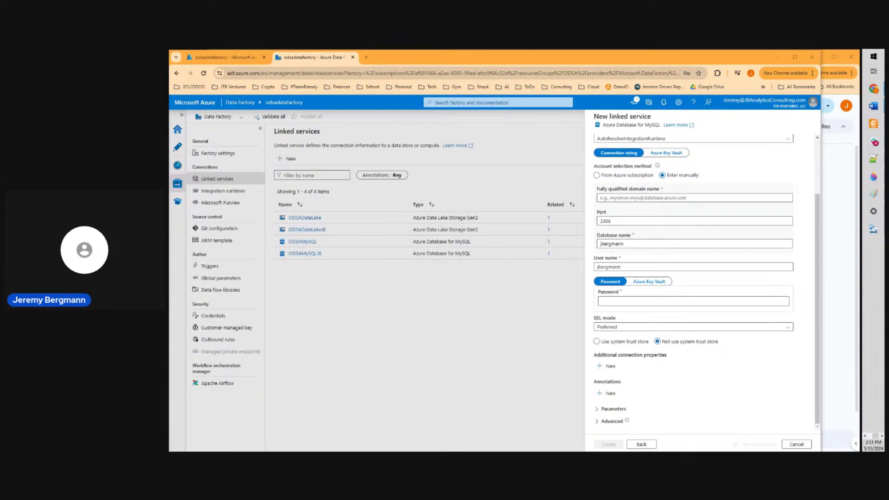
pyautogui.hotkey('alt', 'Tab')
pyautogui.hotkey('alt', 'Tab')
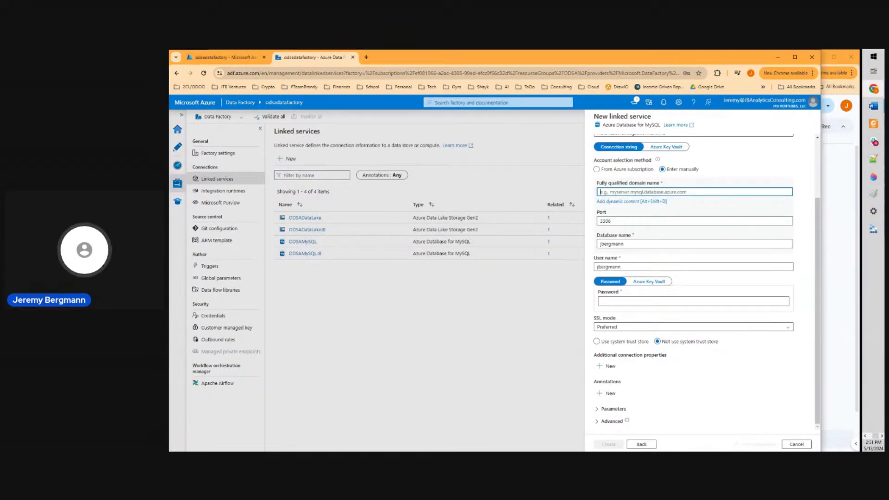
pyautogui.hotkey('alt', 'Tab')
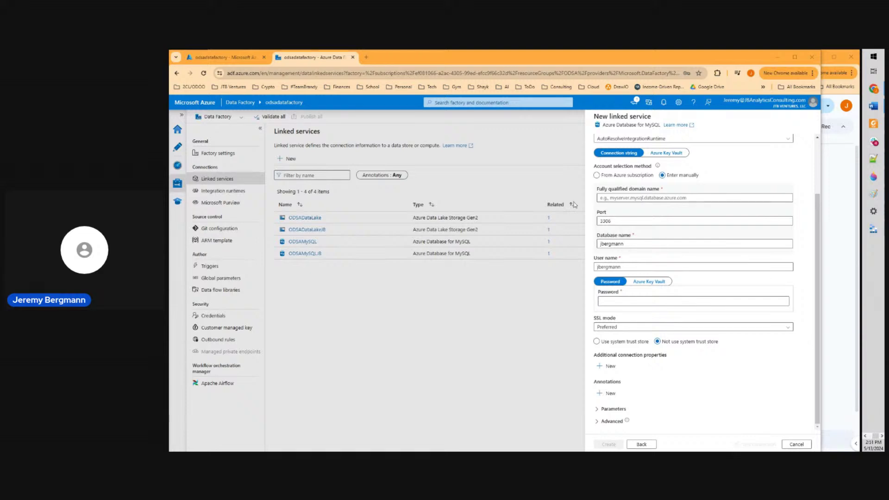
pyautogui.click(873, 229)
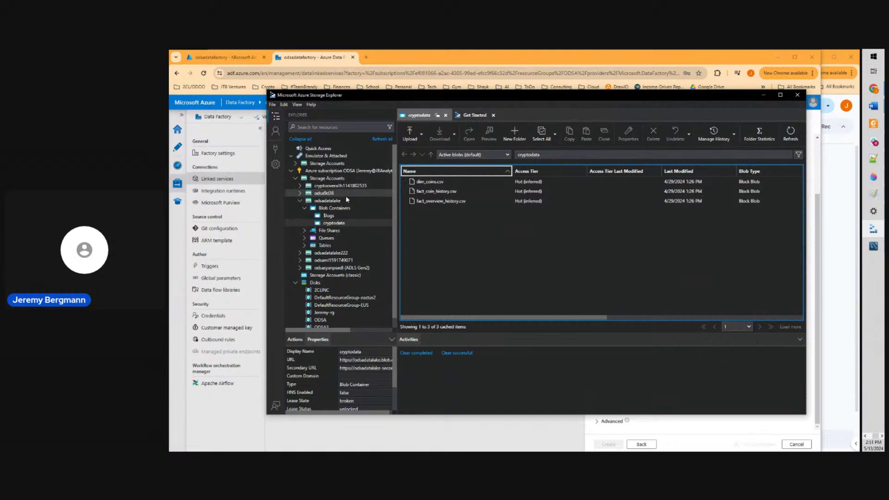
pyautogui.click(763, 94)
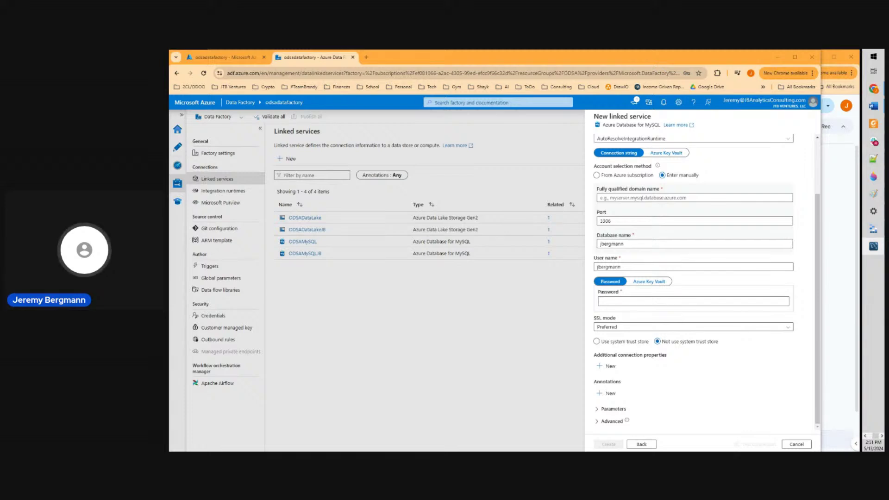
# Set the fully qualified domain name to odsa.mysql.database.azure.com, enter the account password, and test the MySQL connection
pyautogui.click(647, 199)
pyautogui.click(647, 202)
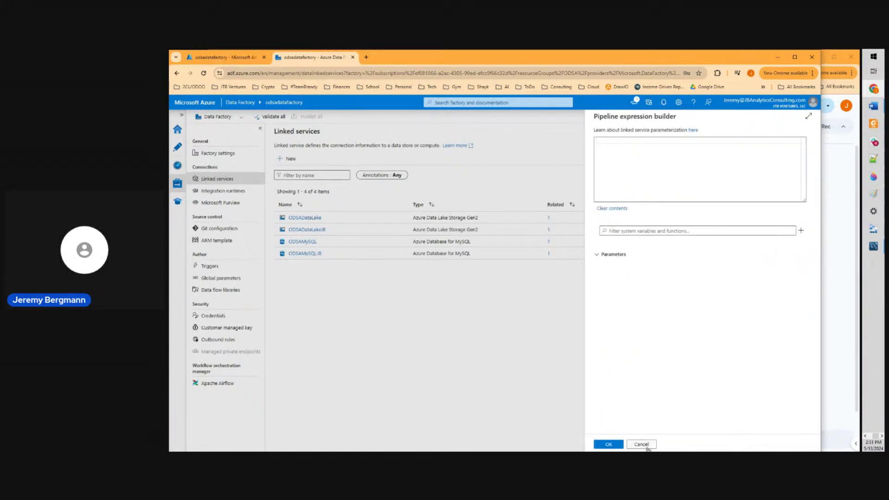
pyautogui.click(646, 445)
pyautogui.click(618, 192)
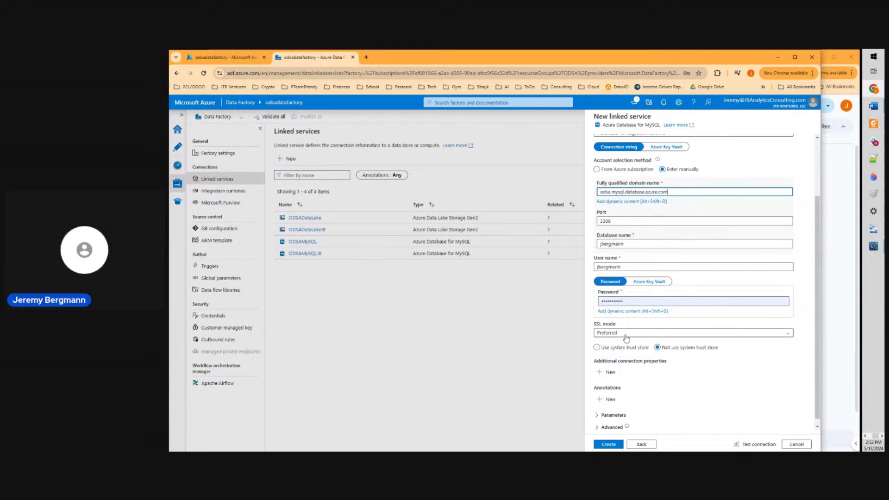
pyautogui.scroll(-1, 625, 338)
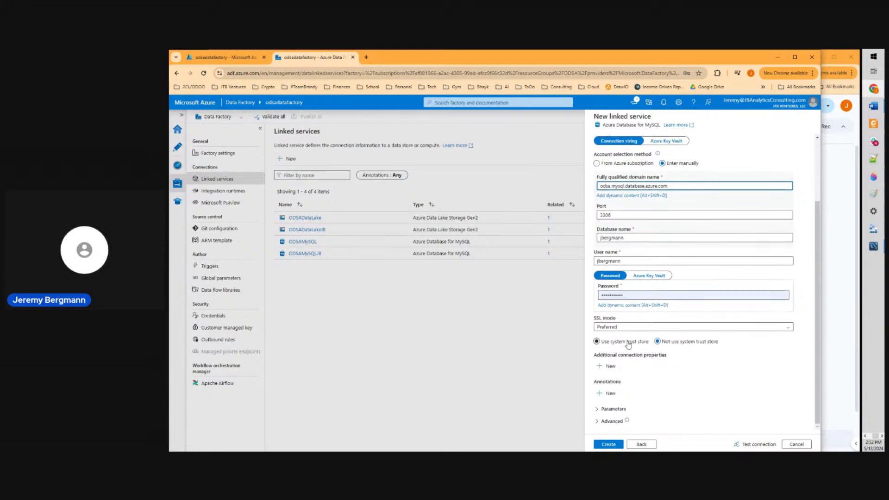
pyautogui.click(743, 445)
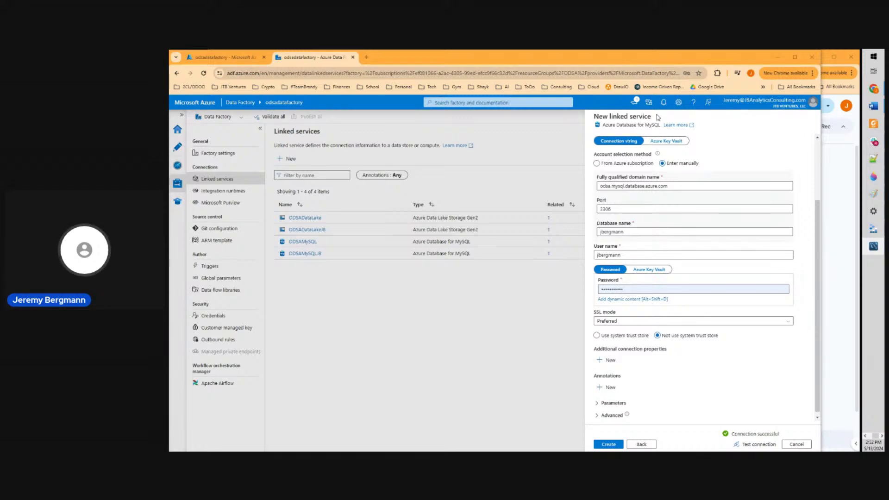
# Cancel the new MySQL linked service and discard its unsaved changes
pyautogui.moveTo(604, 129)
pyautogui.mouseDown()
pyautogui.moveTo(660, 131)
pyautogui.moveTo(616, 119)
pyautogui.moveTo(609, 129)
pyautogui.mouseUp()
pyautogui.click(658, 126)
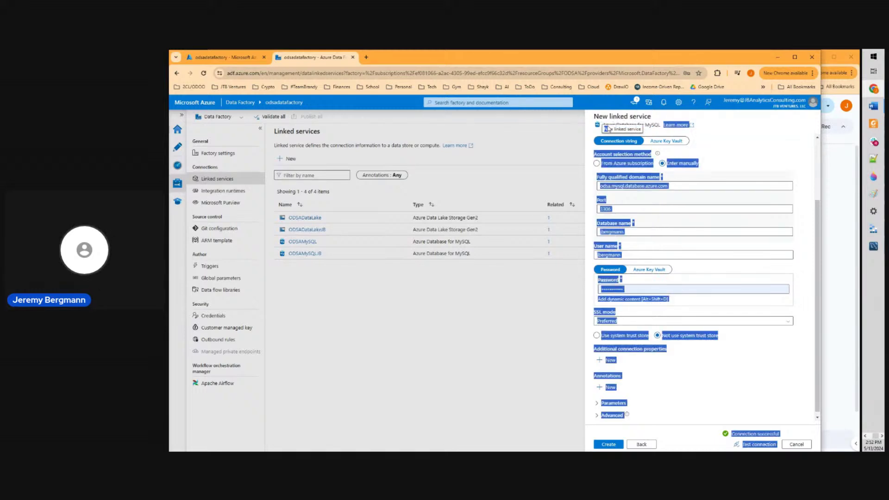
pyautogui.click(609, 130)
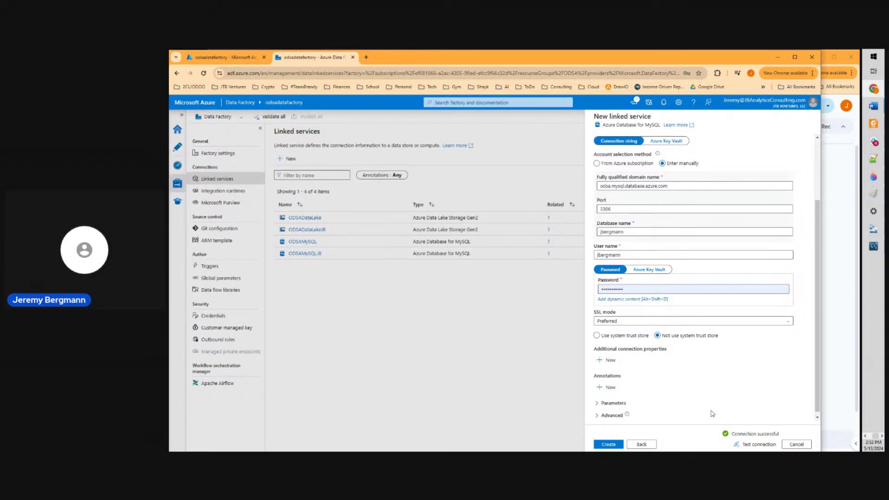
pyautogui.click(796, 445)
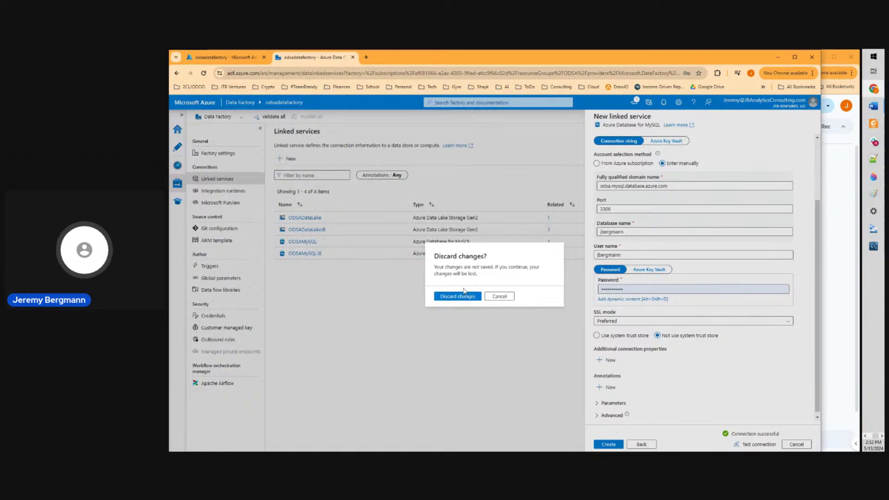
pyautogui.click(468, 300)
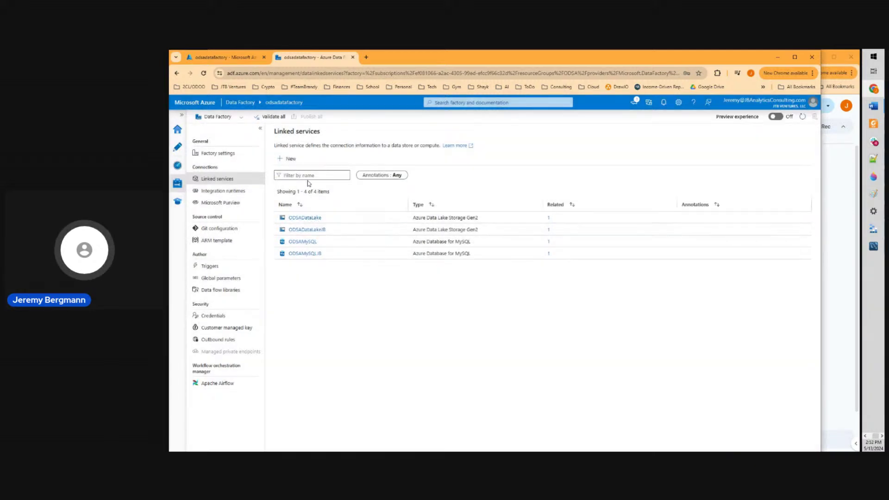
# Start a new linked service with the Azure Data Lake Storage Gen2 connector and name it ODSADataLakeJB2
pyautogui.click(289, 160)
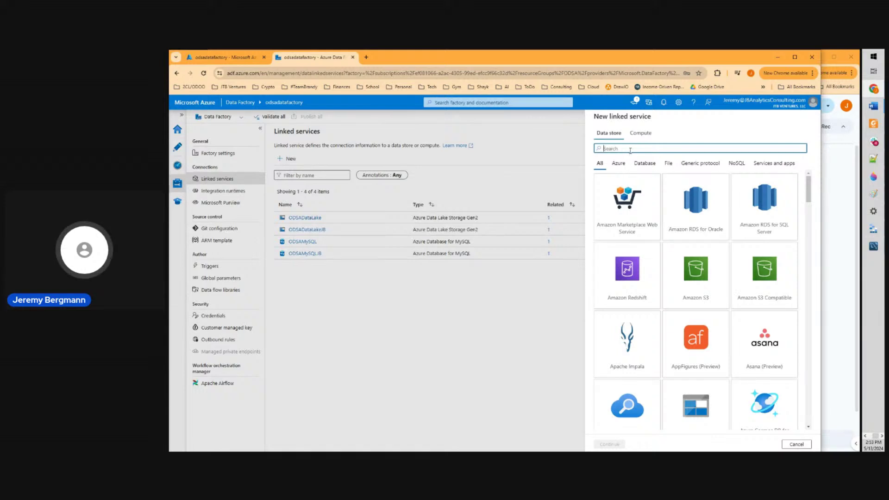
pyautogui.write('od')
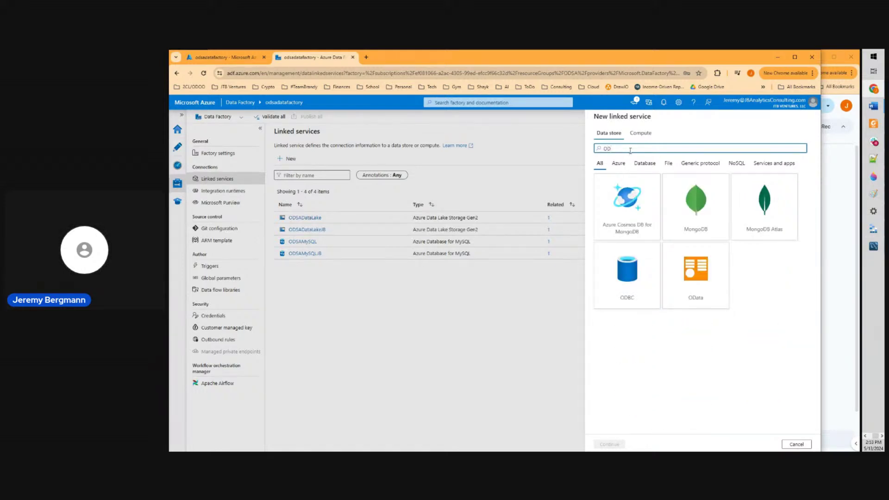
pyautogui.press('BackSpace')
pyautogui.press('BackSpace')
pyautogui.write('gen')
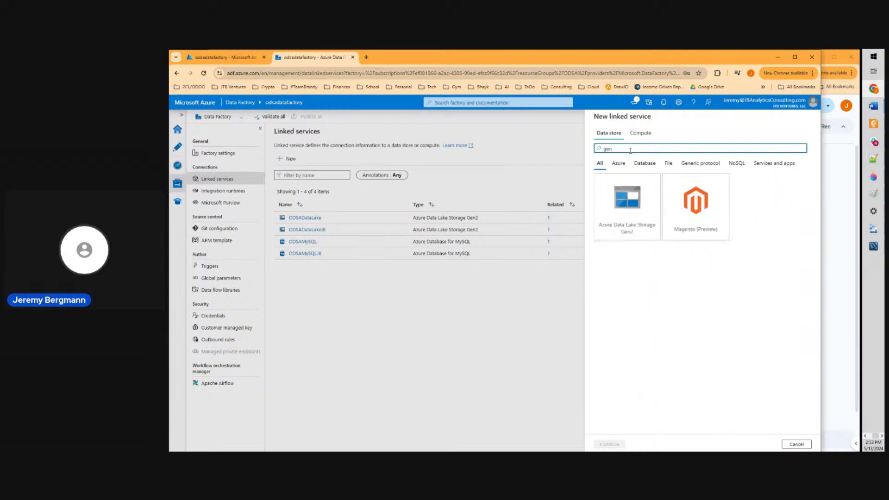
pyautogui.click(631, 199)
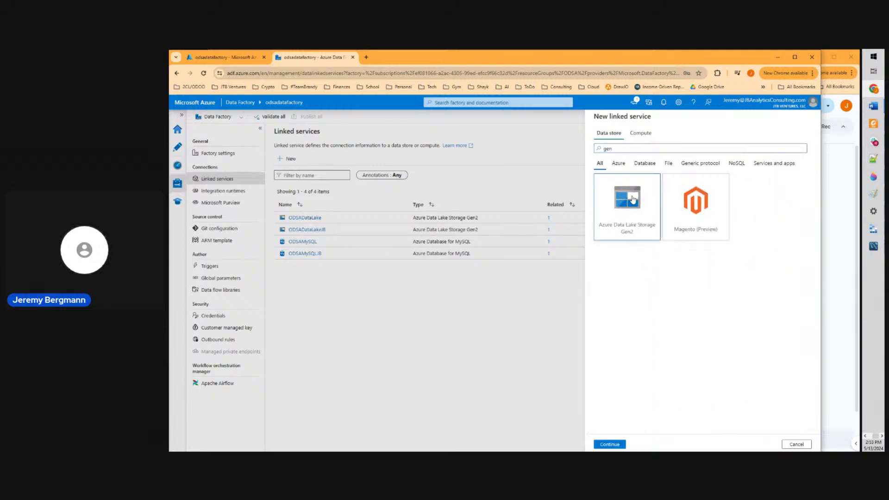
pyautogui.click(619, 444)
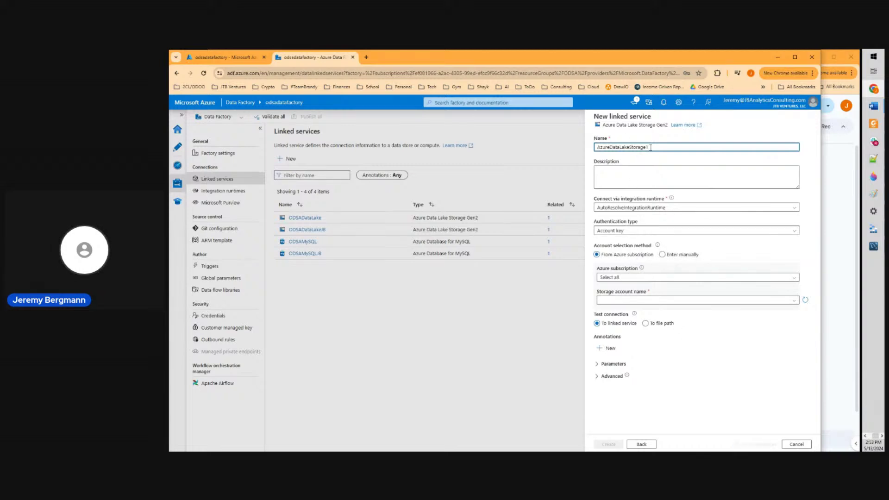
pyautogui.moveTo(647, 147); pyautogui.dragTo(552, 140)
pyautogui.write('ODSADataLakeJB2')
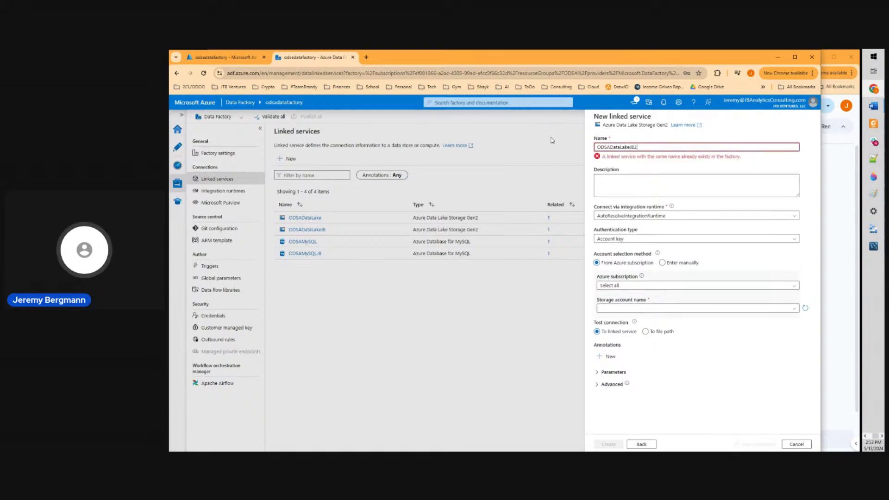
# Keep account key authentication, choose the first Azure subscription ODSA entry, and select the odsadatalake storage account for the new linked service
pyautogui.click(661, 231)
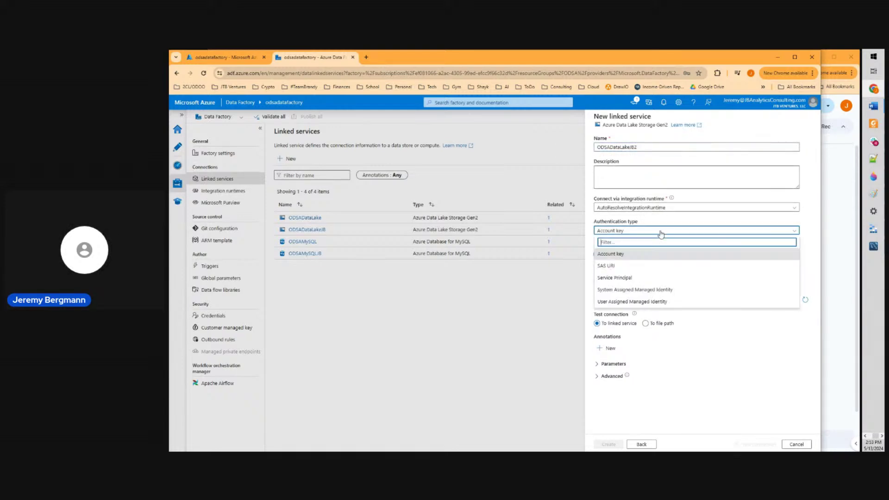
pyautogui.click(661, 231)
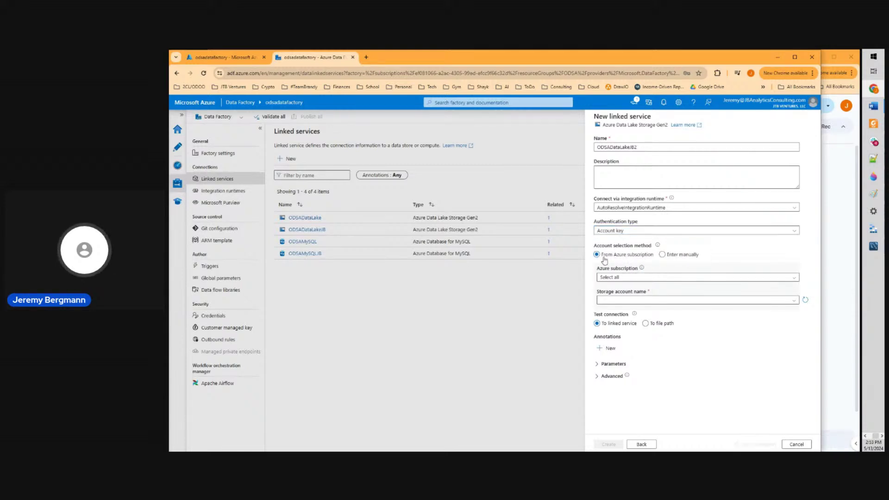
pyautogui.click(647, 278)
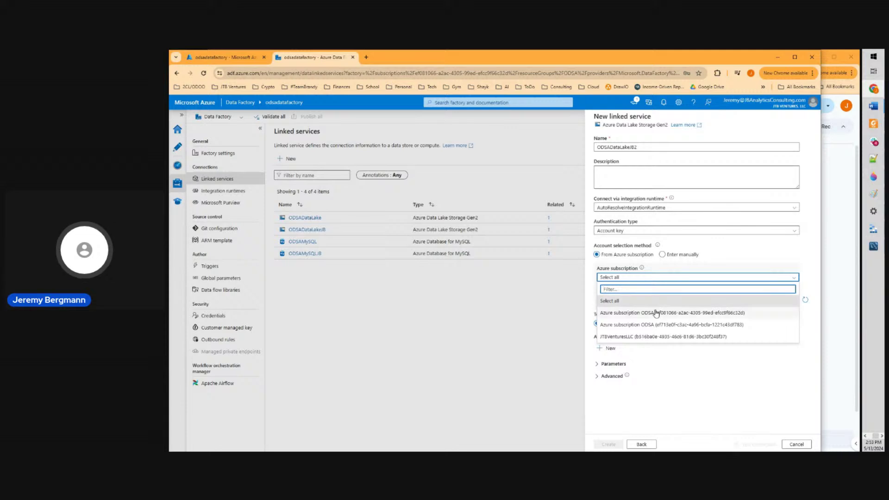
pyautogui.click(653, 313)
pyautogui.click(651, 300)
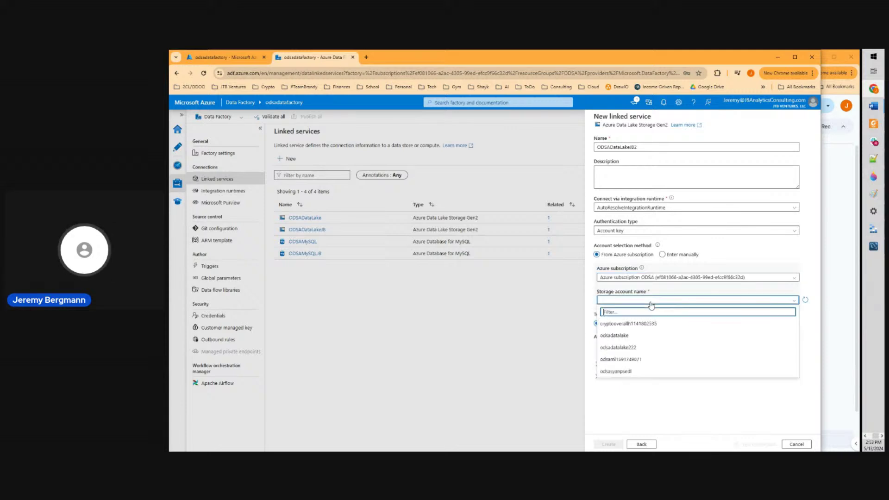
pyautogui.click(627, 341)
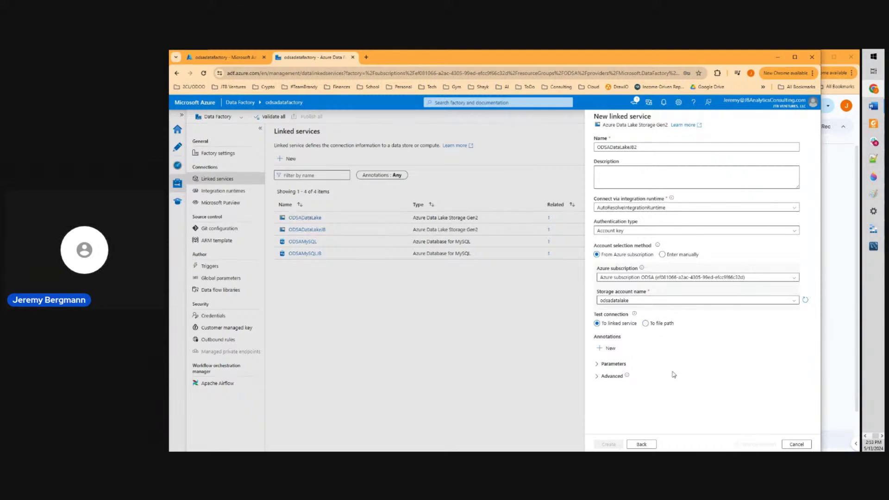
pyautogui.click(805, 300)
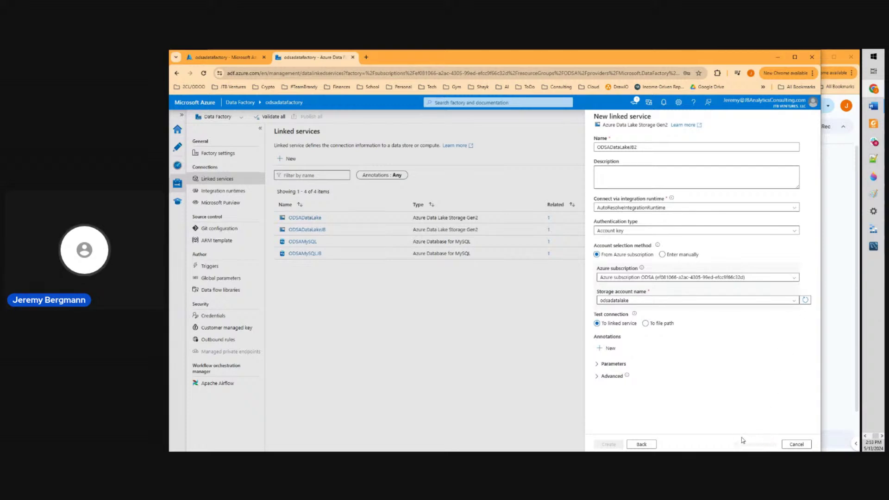
# Rename the new data lake linked service to ODSADataLakeJB22 and test its connection
pyautogui.click(652, 153)
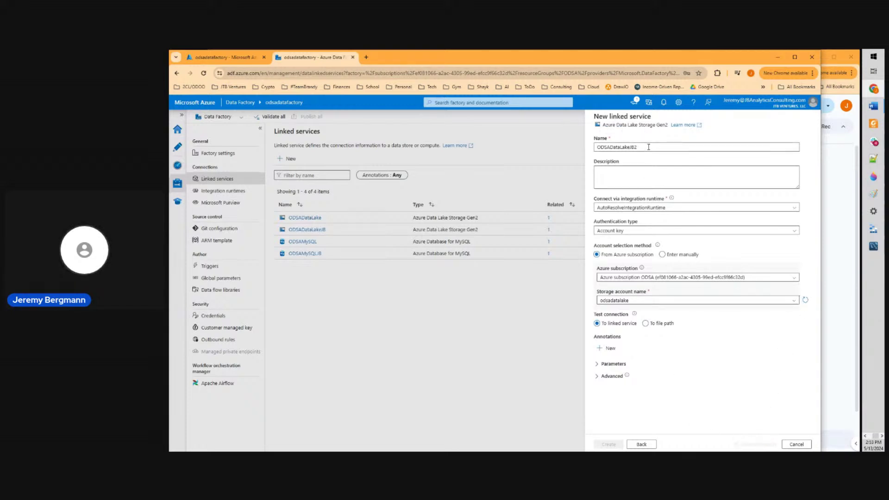
pyautogui.write('2')
pyautogui.press('Tab')
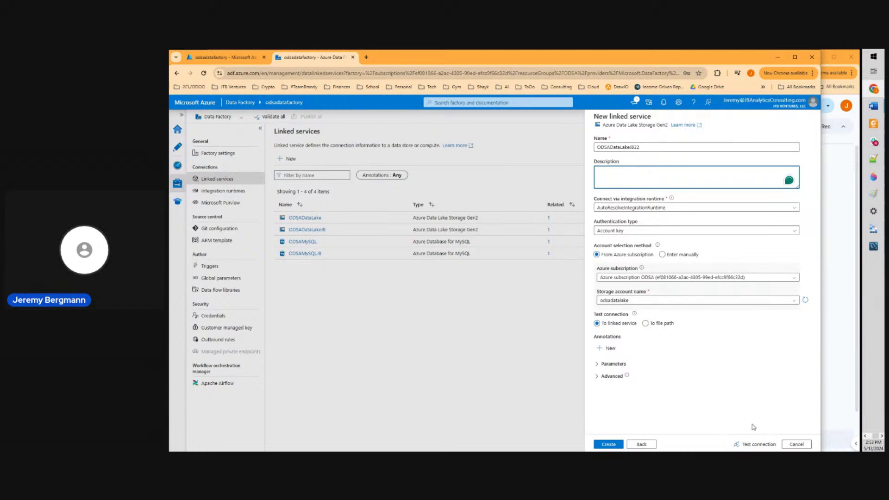
pyautogui.click(758, 445)
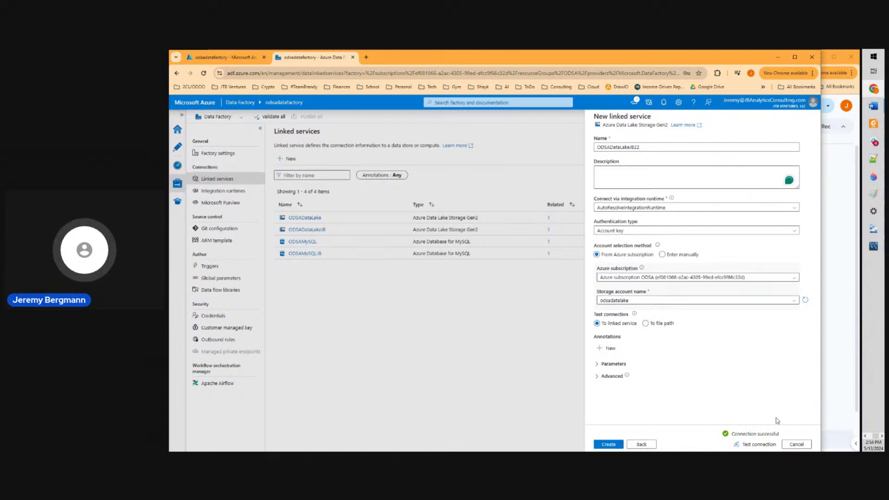
# Cancel the new data lake linked service and discard its unsaved changes
pyautogui.click(805, 446)
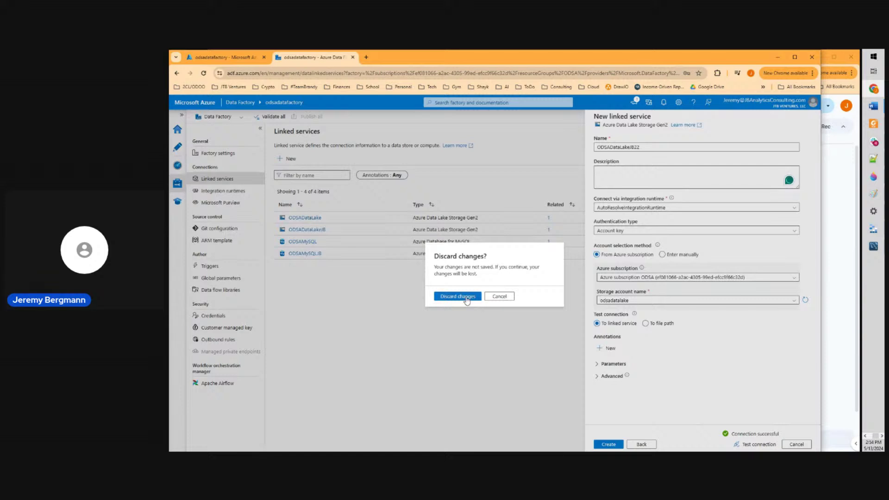
pyautogui.click(466, 299)
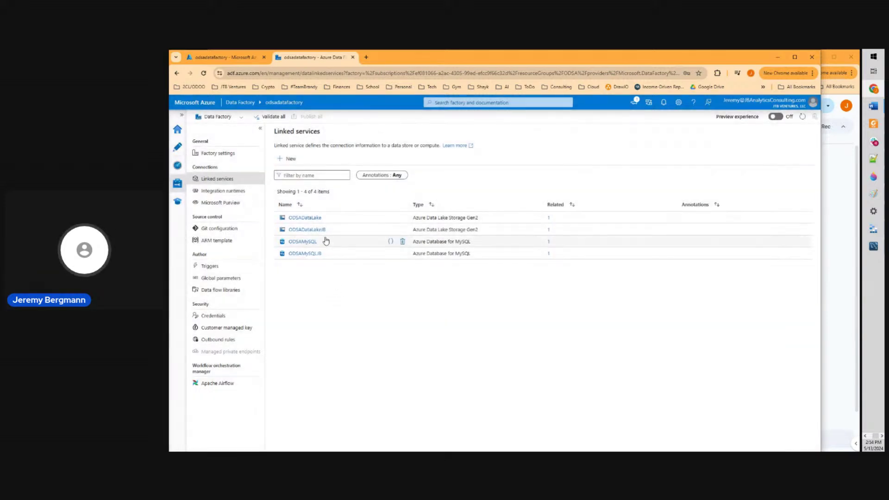
# Review the settings of the existing ODSADataLakeJB and ODSAMySQLJB linked services and close both without saving changes
pyautogui.click(320, 231)
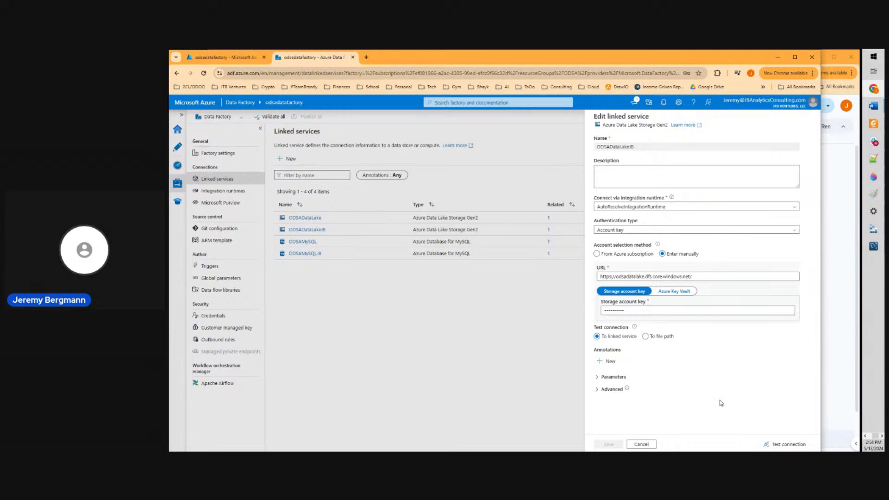
pyautogui.click(641, 444)
pyautogui.click(314, 254)
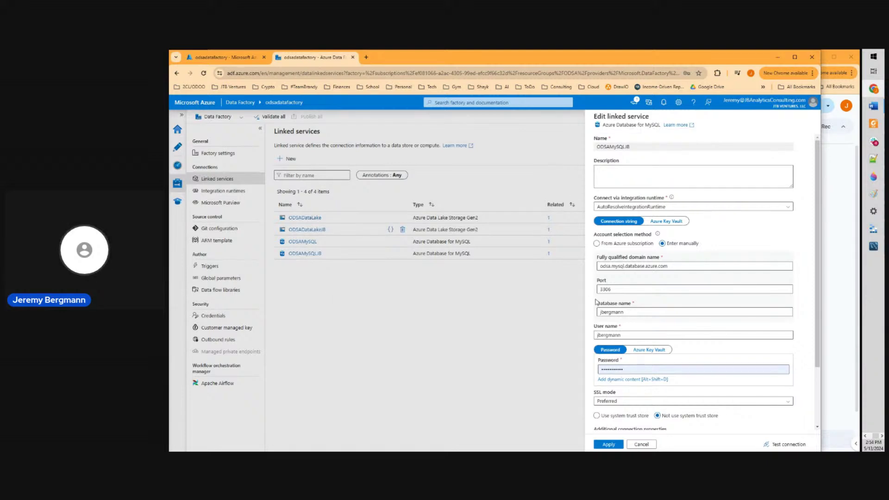
pyautogui.scroll(-2, 689, 430)
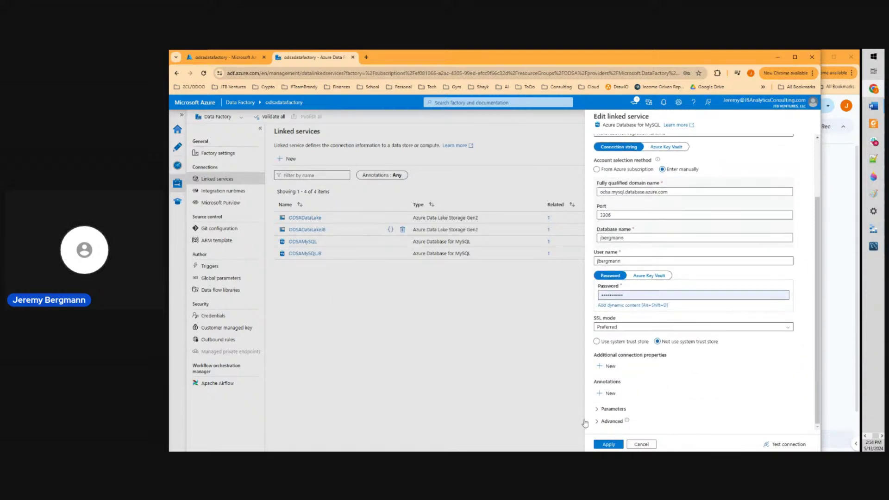
pyautogui.click(641, 444)
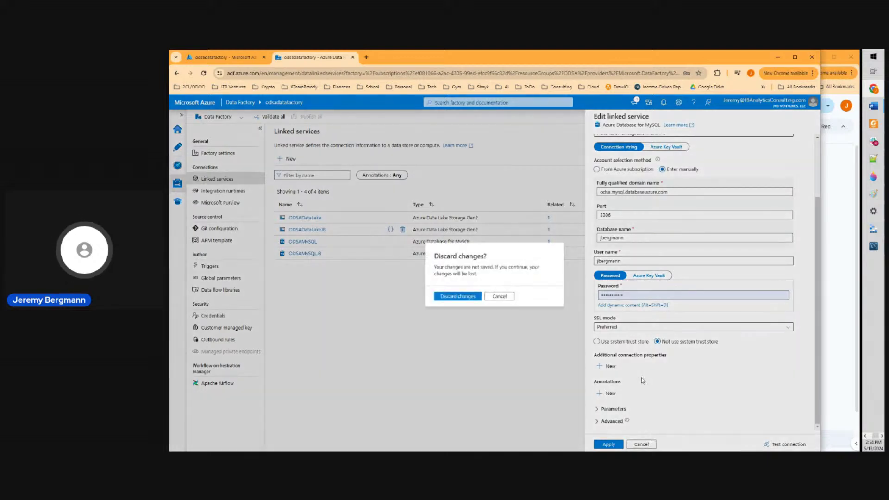
pyautogui.click(471, 298)
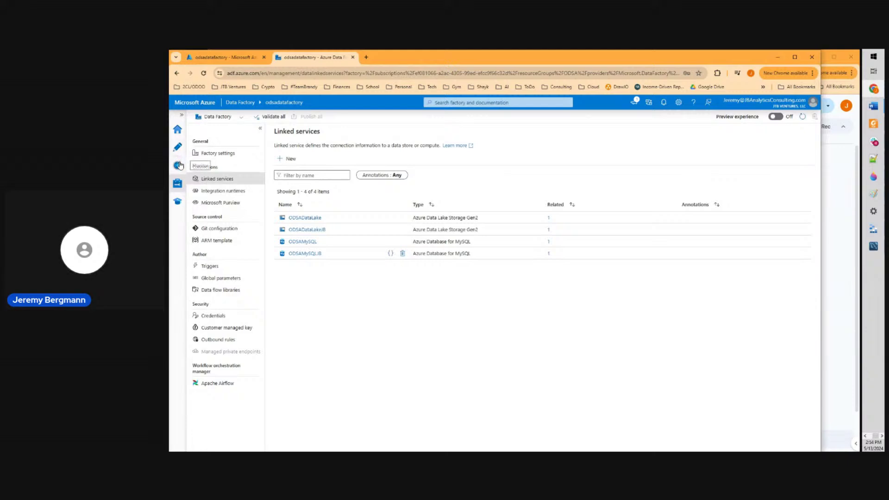
# Go to the factory's authoring area and view the CryptoOverallHistJB and tblCryptoOverallHistoryFactJB datasets
pyautogui.click(177, 147)
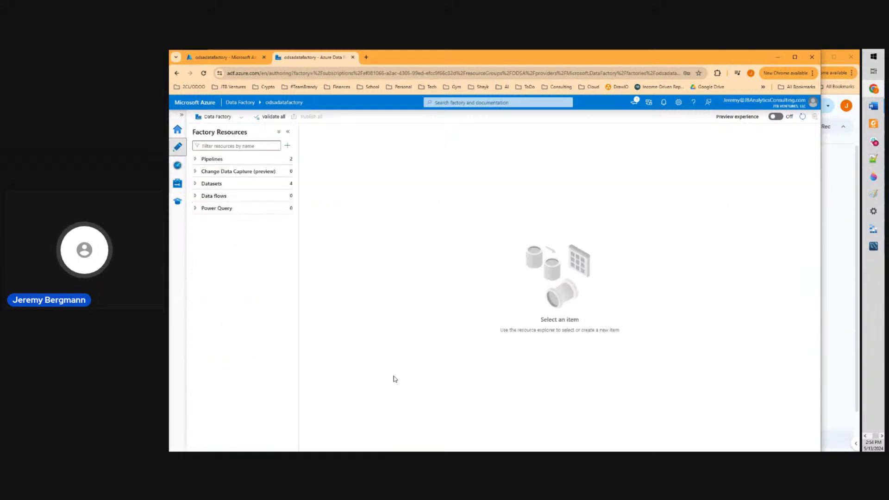
pyautogui.click(194, 184)
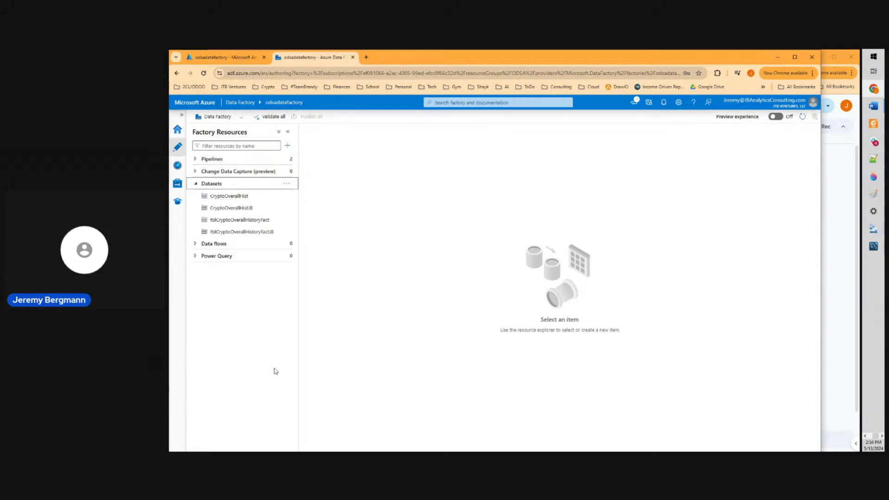
pyautogui.click(231, 211)
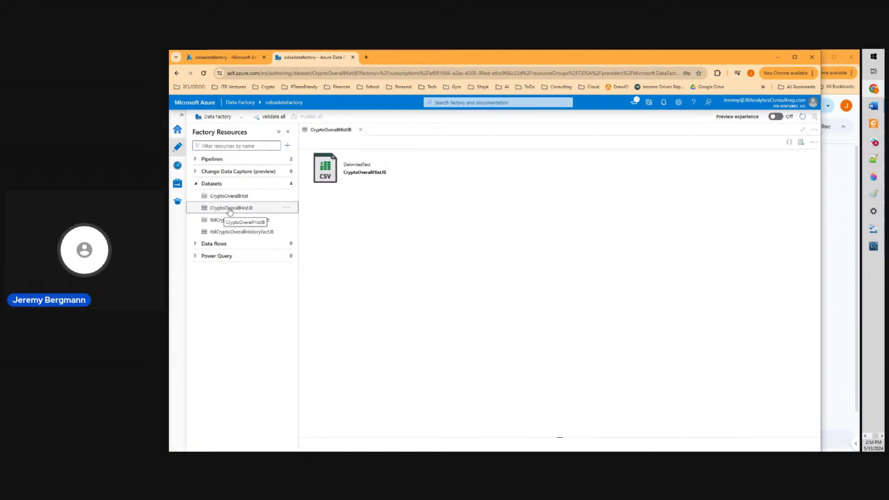
pyautogui.click(225, 234)
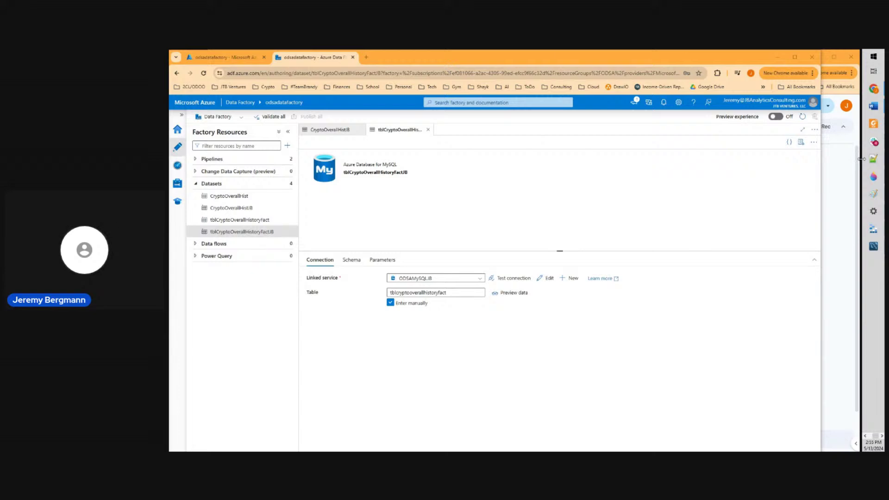
# Switch to Slack and look up the overview history table's name in the SQL file shared in the cloud-engineering channel
pyautogui.click(873, 142)
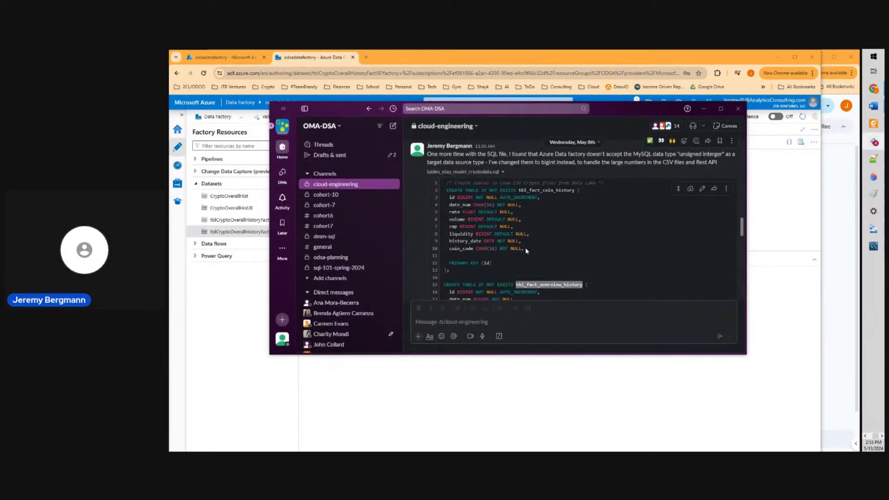
pyautogui.scroll(-3, 526, 250)
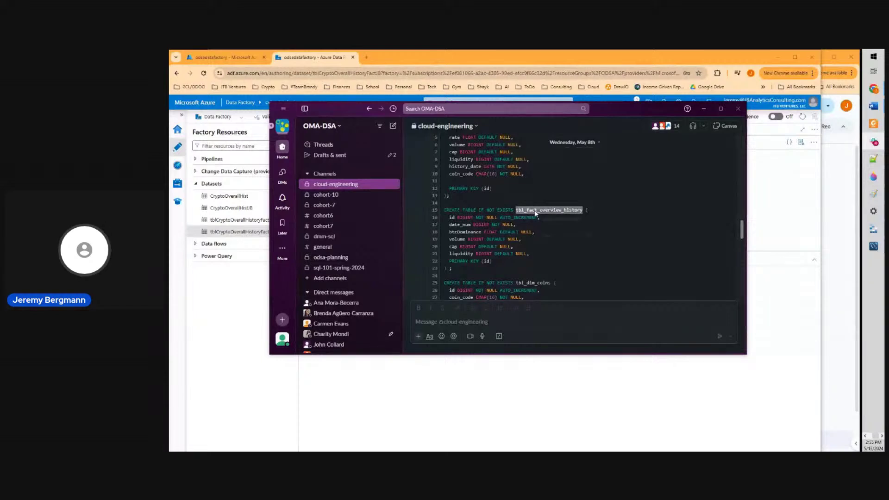
pyautogui.click(550, 367)
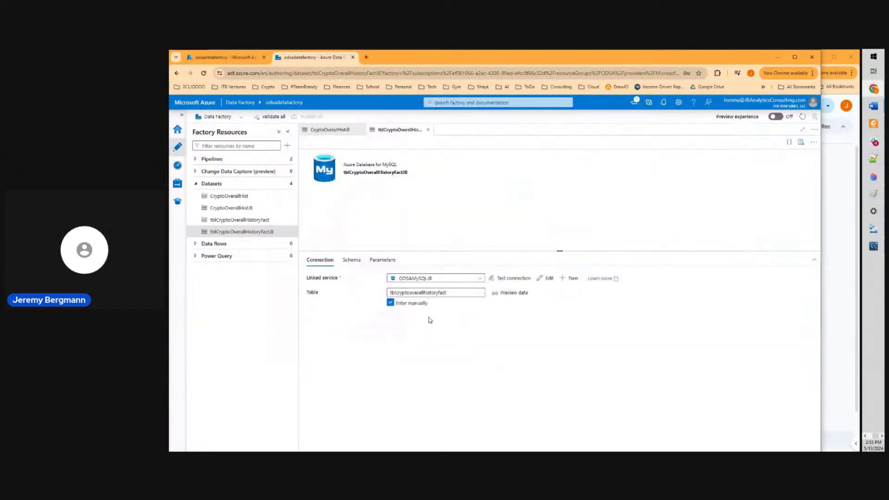
# Set the table of the tblCryptoOverallHistoryFactJB dataset to tbl_fact_overview_history and publish the change
pyautogui.click(456, 293)
pyautogui.hotkey('ctrl', 'a')
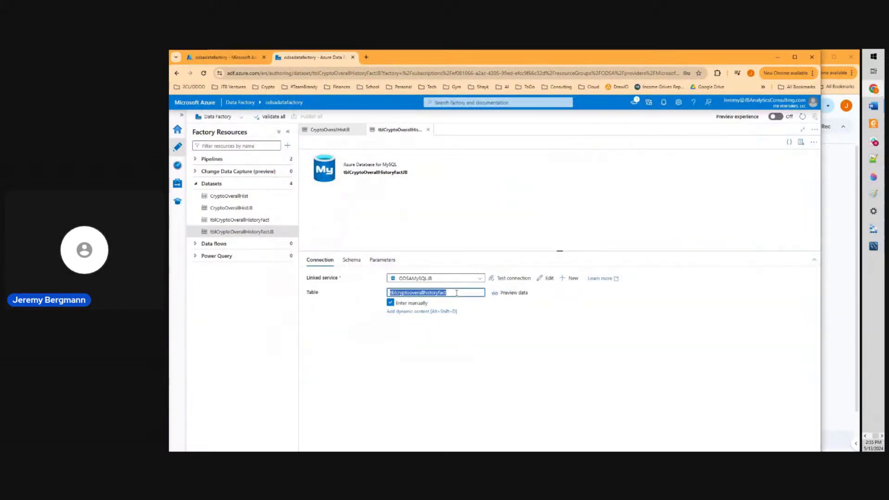
pyautogui.write('tbl_fact_overview_history')
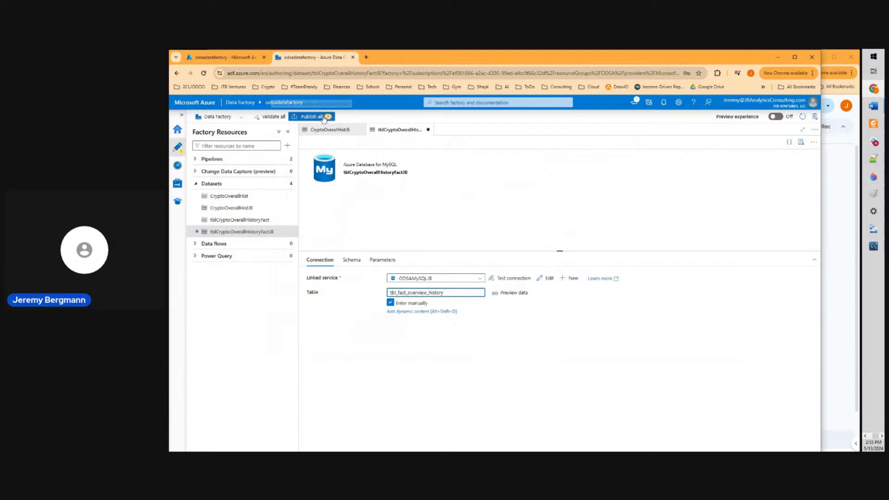
pyautogui.click(314, 116)
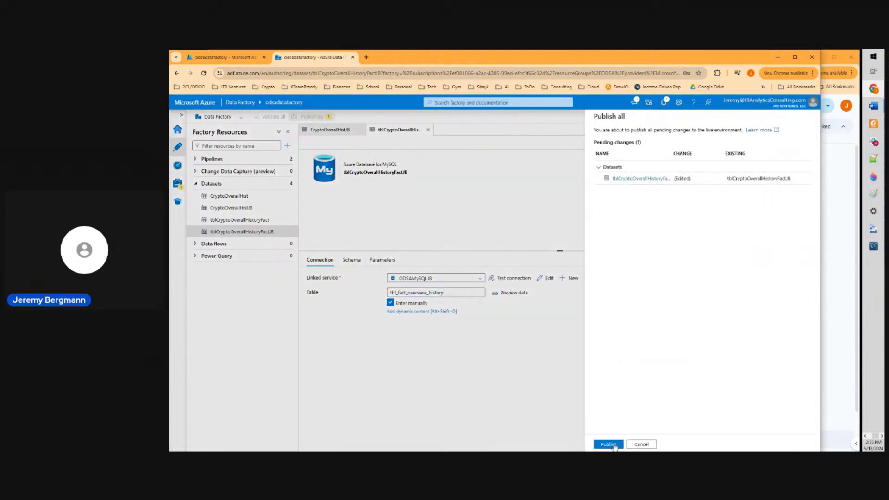
pyautogui.click(608, 444)
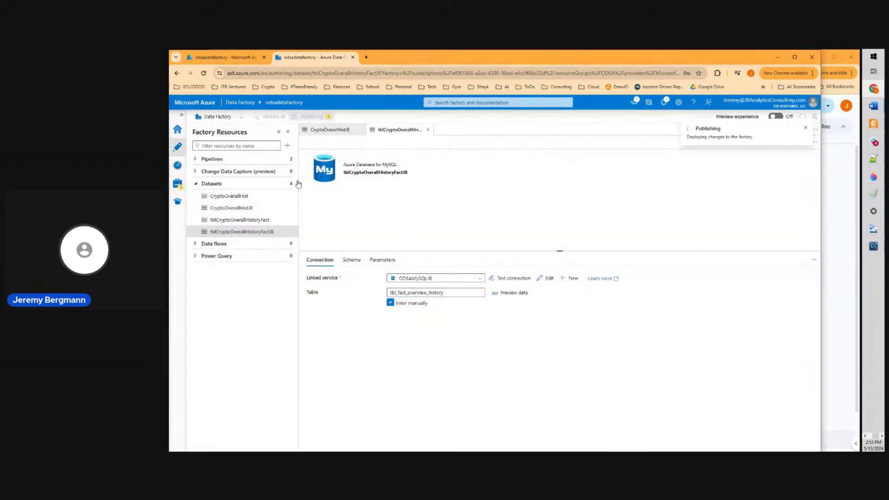
# Set the table of the tblCryptoOverallHistoryFact dataset to tbl_fact_overview_history and publish the change
pyautogui.click(265, 220)
pyautogui.doubleClick(435, 293)
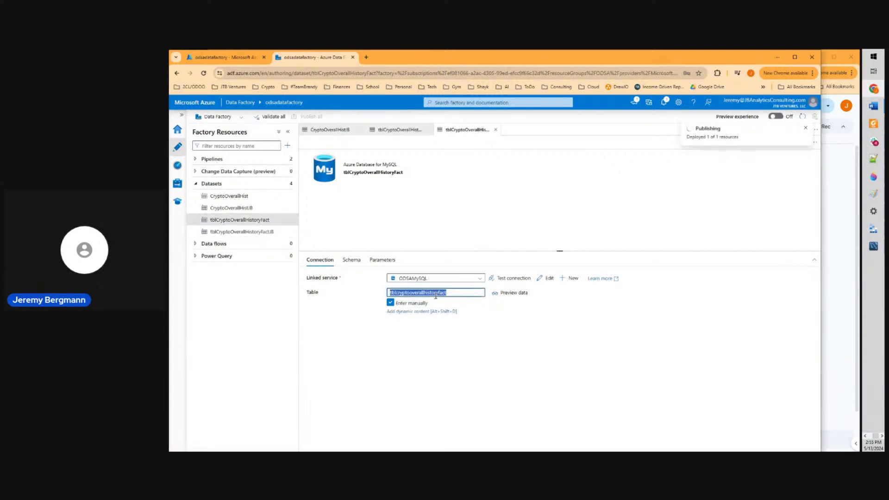
pyautogui.write('tbl_fact_overview_history')
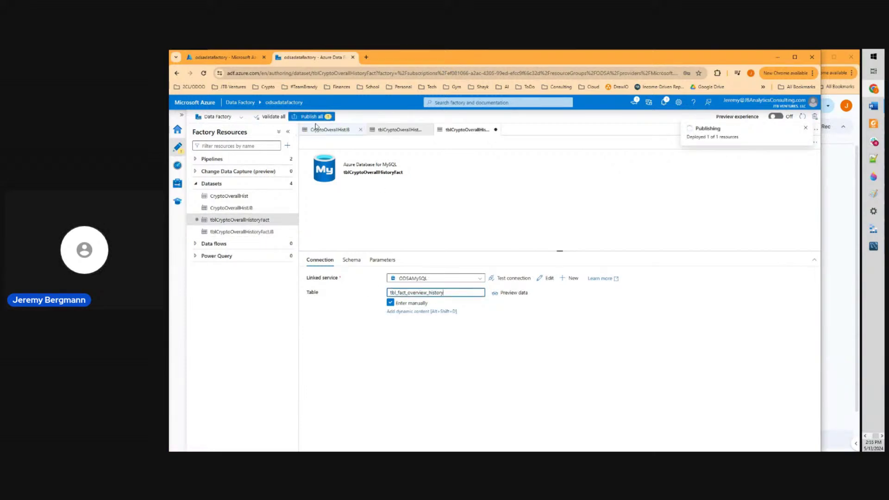
pyautogui.click(311, 117)
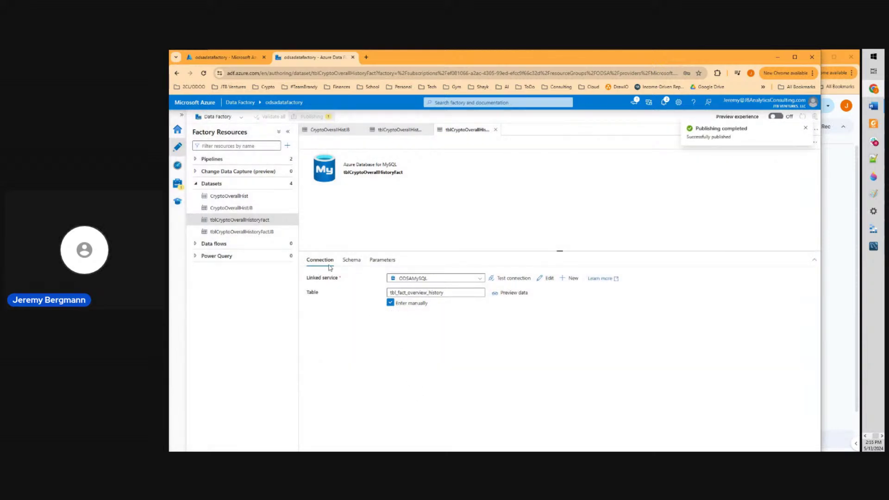
pyautogui.click(805, 128)
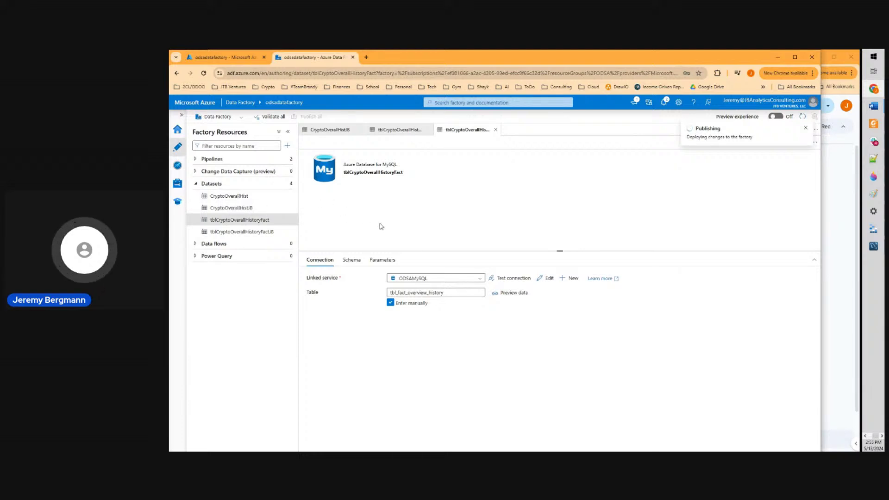
# View the CryptoOverallHist dataset's connection settings and check the dataset instructions on the Class Exercise slide in the Data Processing in the Cloud presentation
pyautogui.click(267, 198)
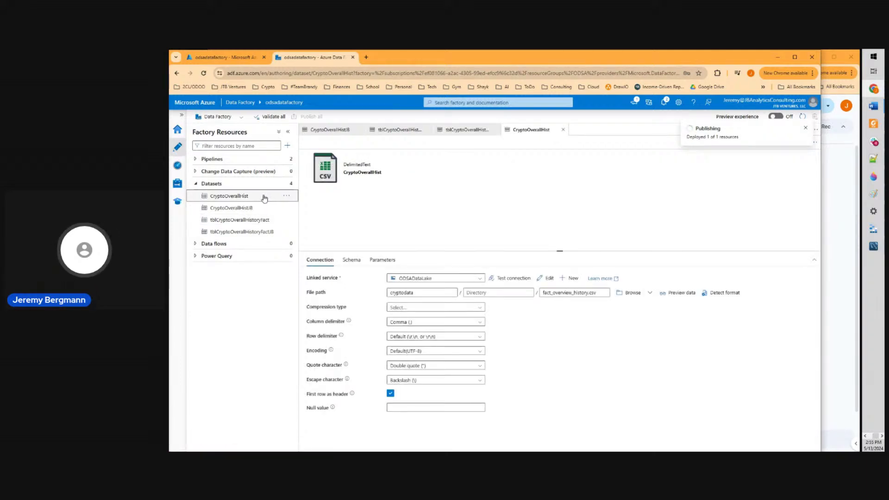
pyautogui.click(831, 263)
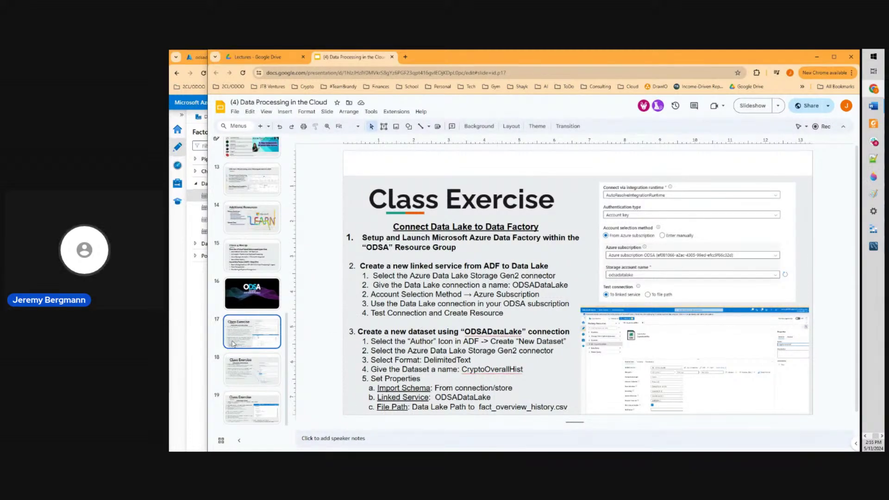
pyautogui.click(196, 322)
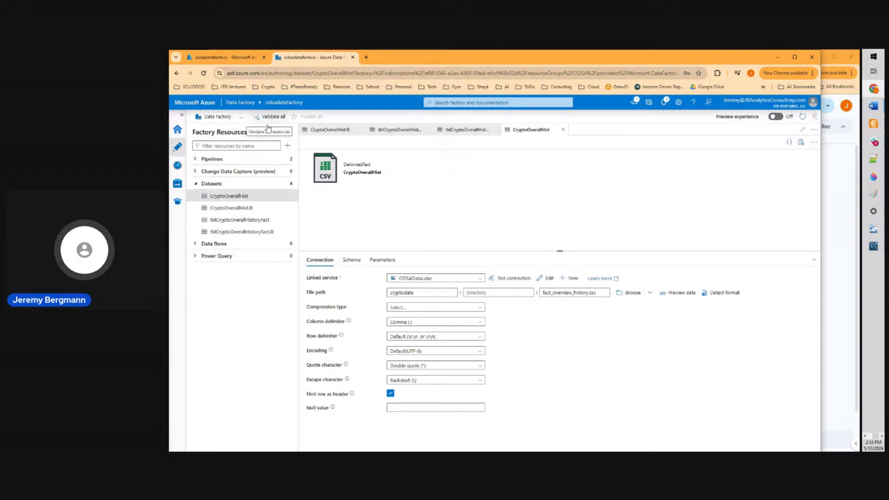
# Start a new Azure Data Lake Storage Gen2 dataset in DelimitedText format
pyautogui.click(288, 145)
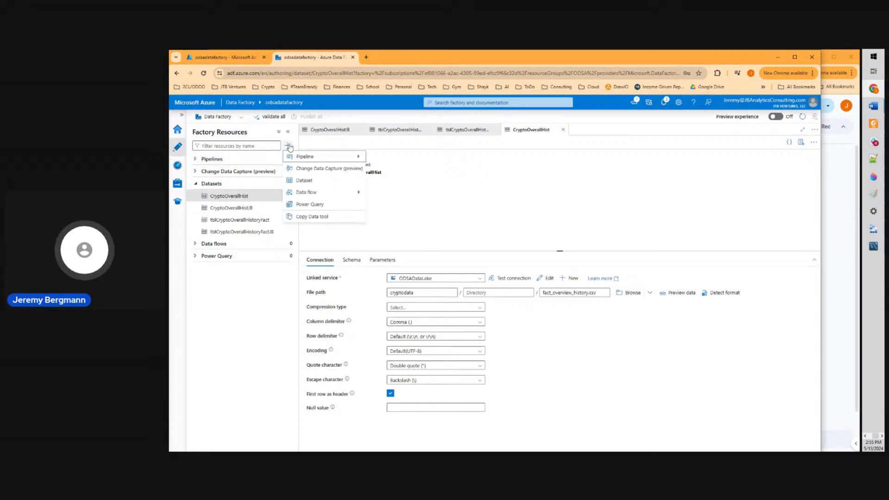
pyautogui.click(322, 181)
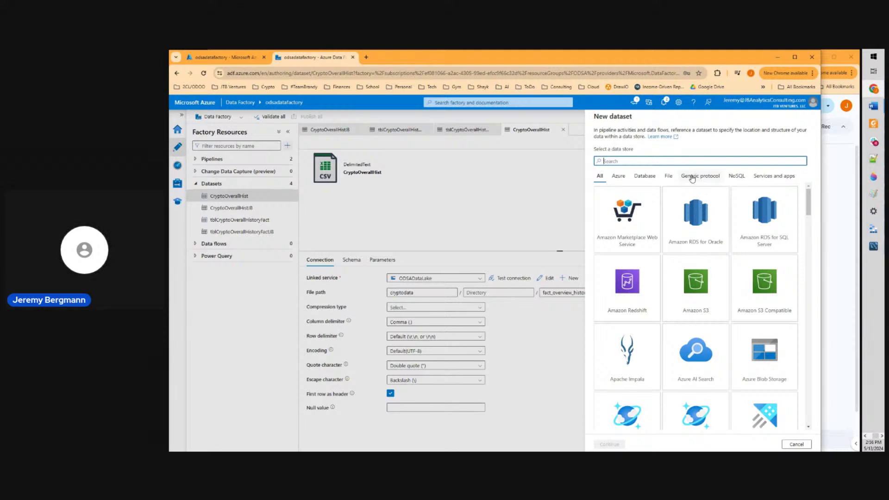
pyautogui.write('gen')
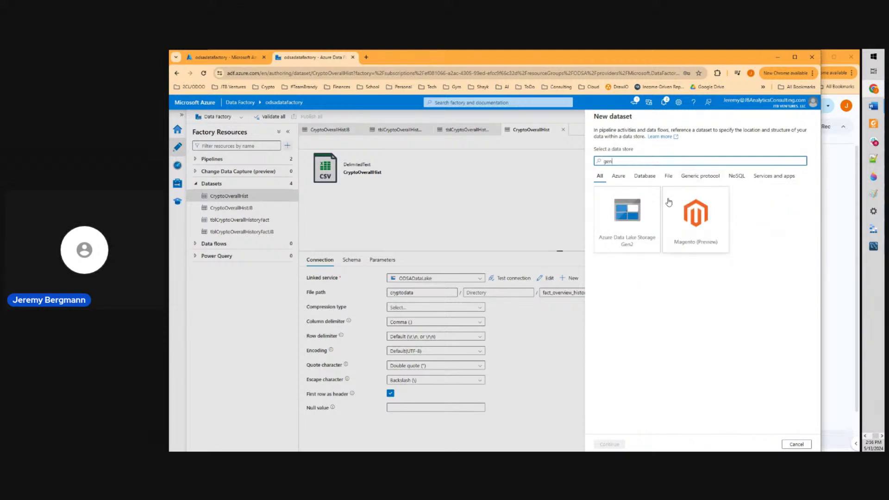
pyautogui.click(628, 219)
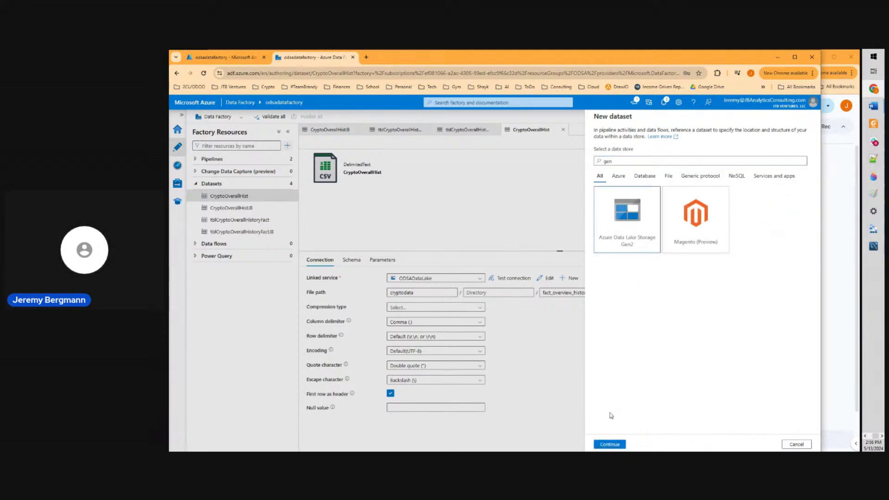
pyautogui.click(610, 444)
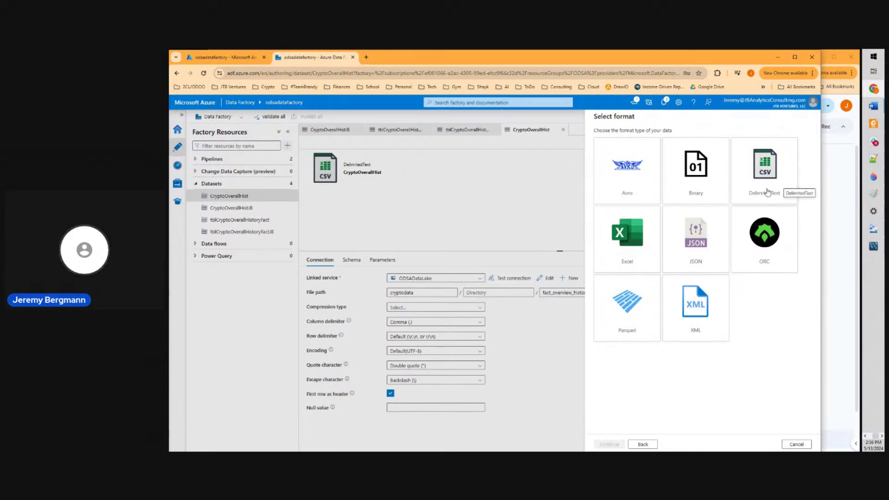
pyautogui.click(770, 192)
pyautogui.click(623, 445)
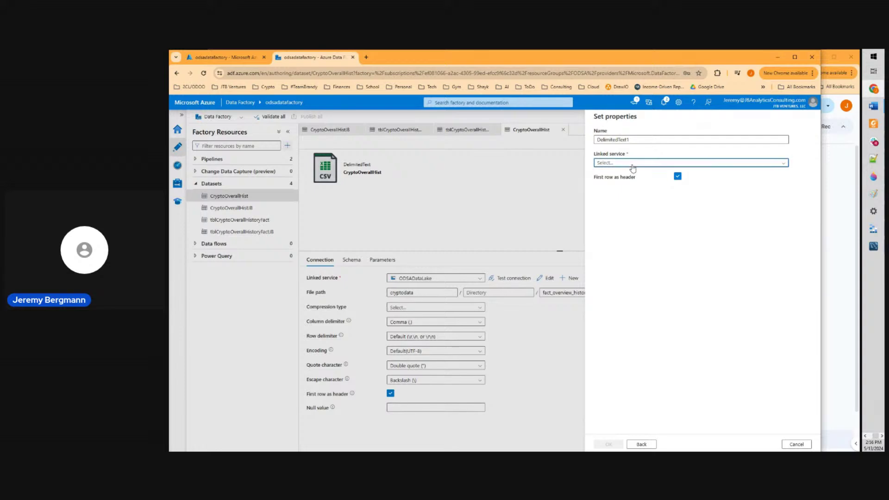
# Set the new dataset's linked service to ODSADataLakeJB and name it CryptoOverallHistJB2
pyautogui.click(633, 163)
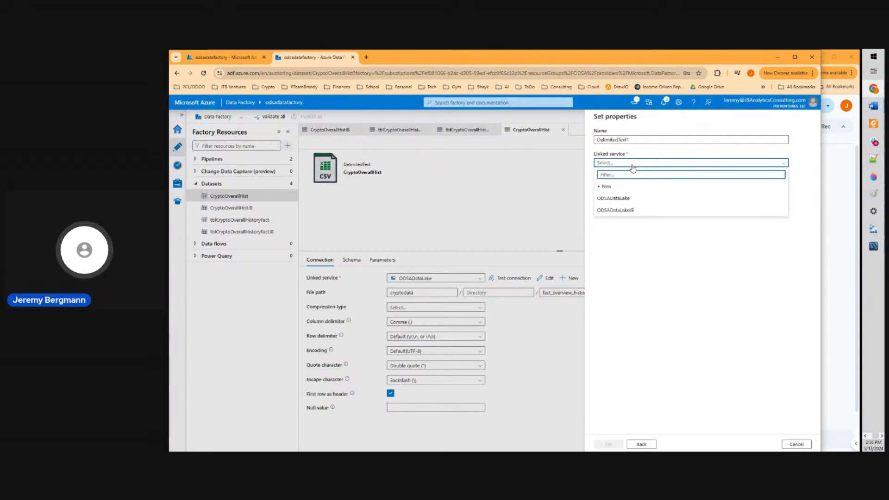
pyautogui.click(635, 211)
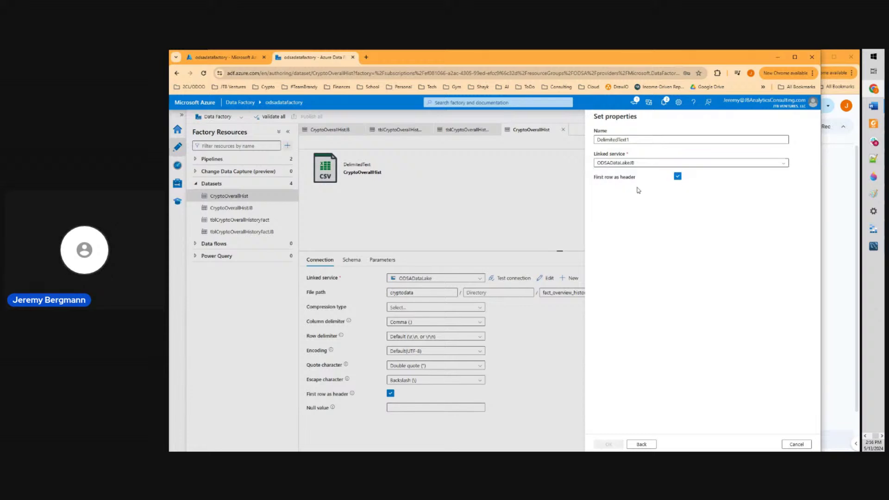
pyautogui.click(642, 141)
pyautogui.moveTo(646, 146); pyautogui.dragTo(572, 140)
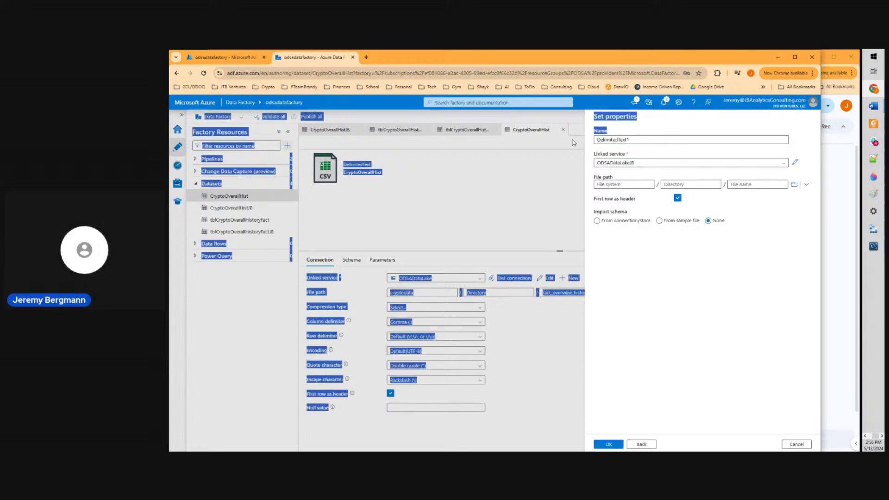
pyautogui.doubleClick(600, 138)
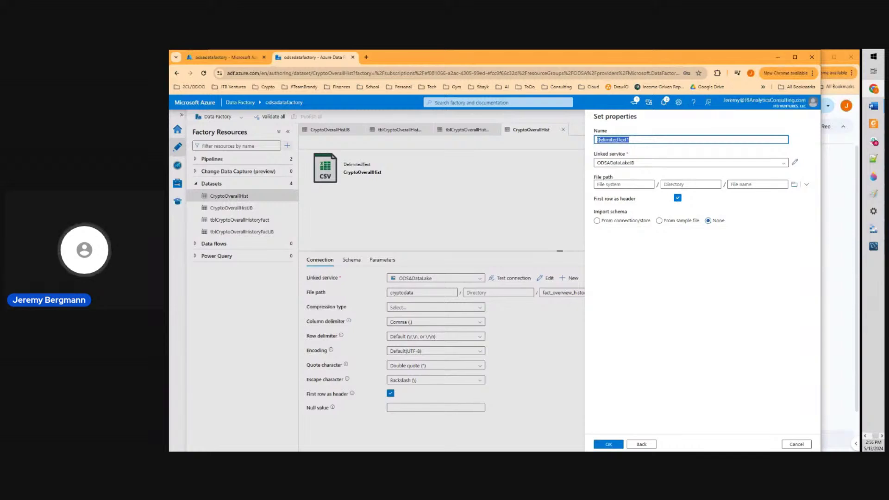
pyautogui.press('BackSpace')
pyautogui.write('CryptoOverall')
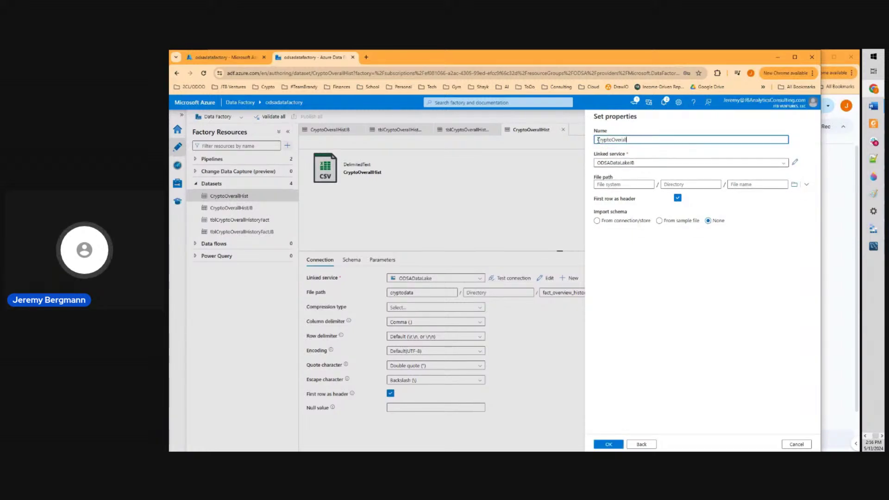
pyautogui.write('HistJB')
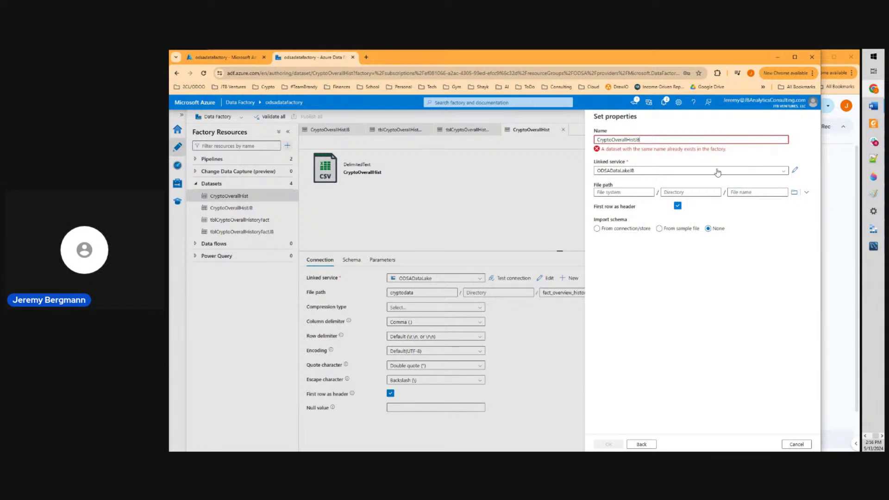
pyautogui.write('2')
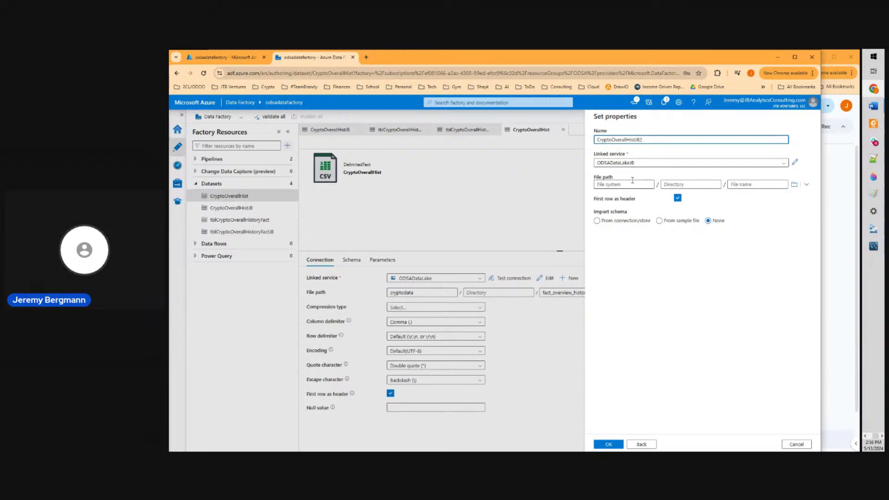
# Create the dataset with its schema imported from connection/store and the file path cryptodata/fact_overview_history.csv
pyautogui.click(597, 222)
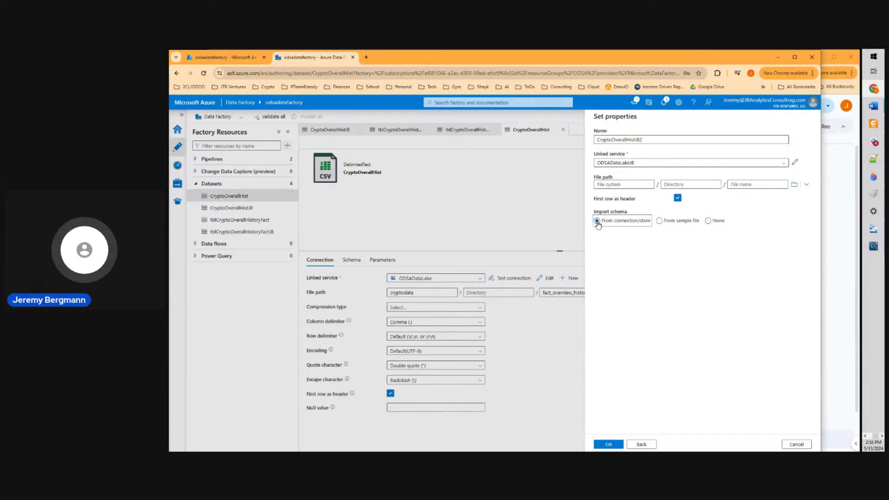
pyautogui.click(793, 184)
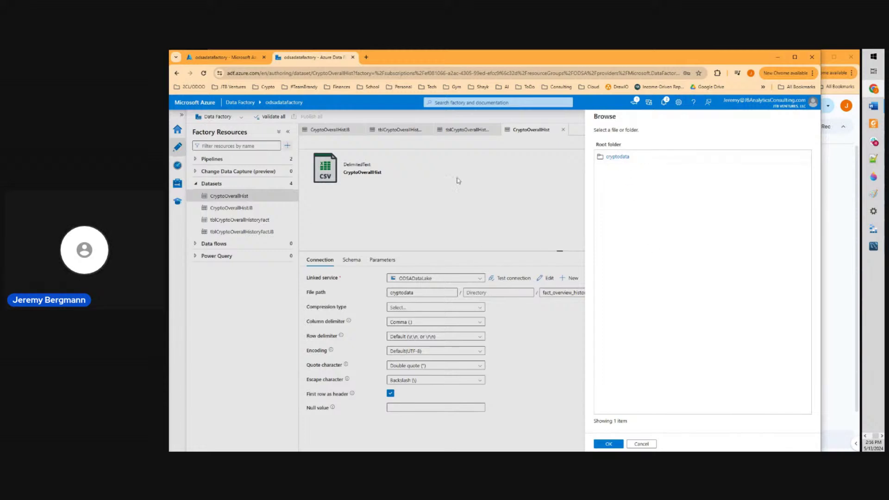
pyautogui.click(617, 157)
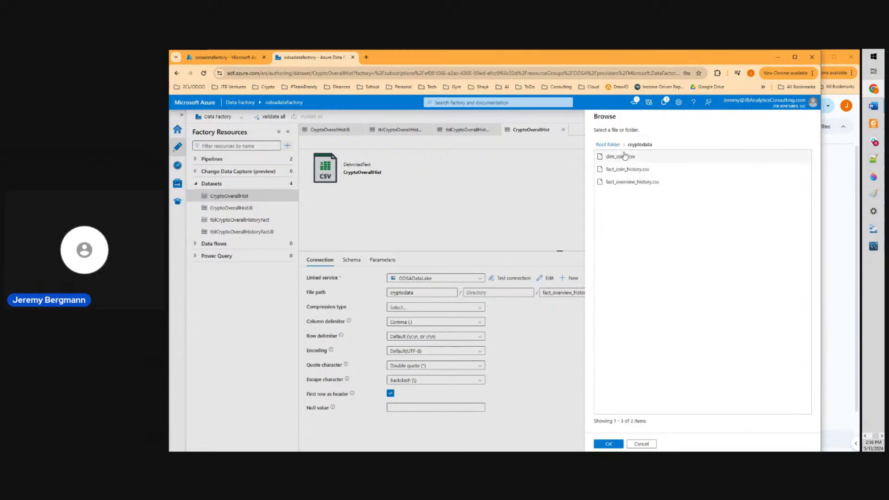
pyautogui.click(630, 185)
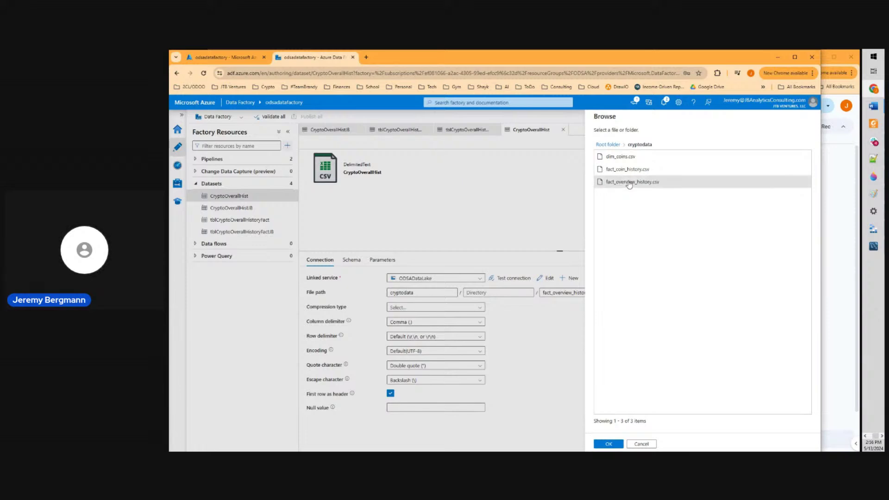
pyautogui.click(612, 442)
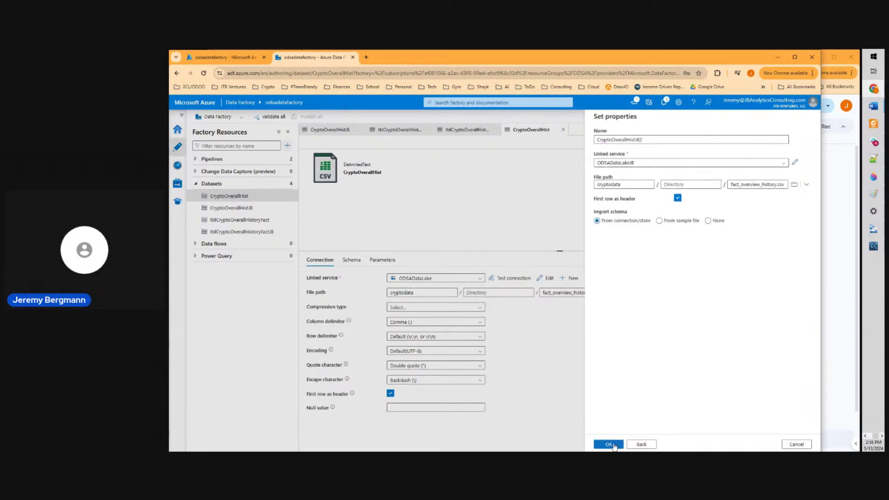
pyautogui.click(613, 444)
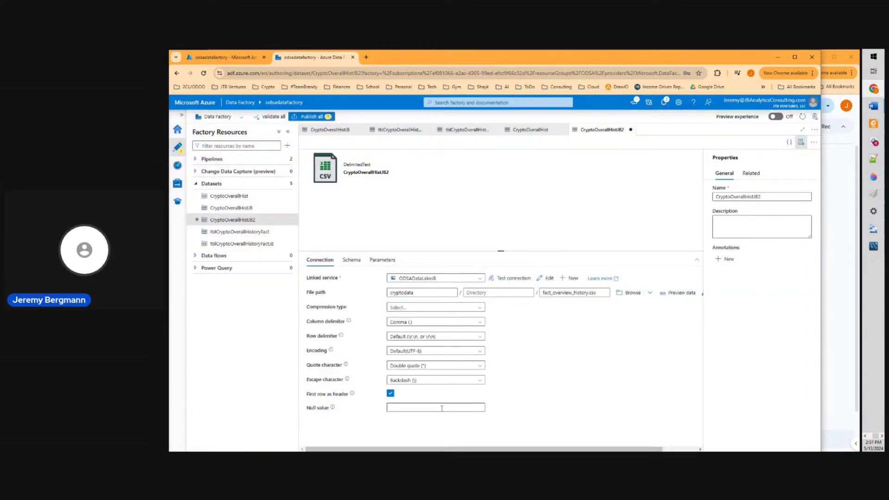
# Review the schema of the CryptoOverallHistJB2 dataset and test its linked service connection
pyautogui.click(351, 259)
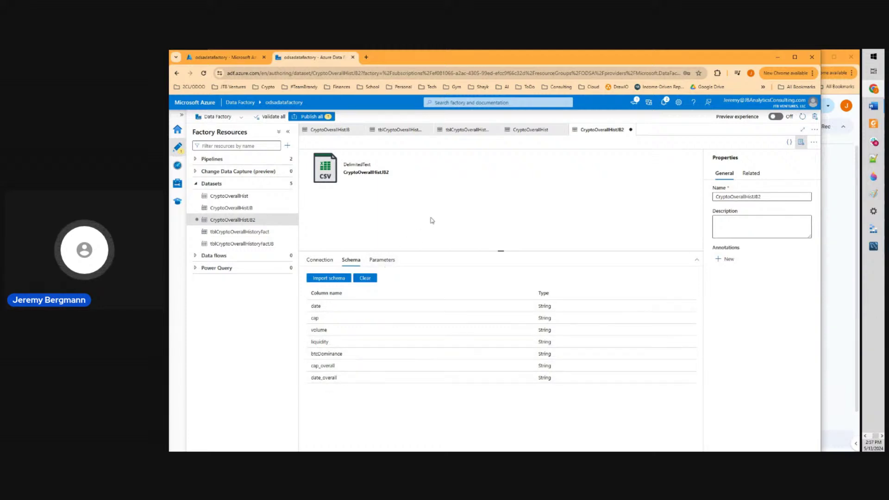
pyautogui.click(320, 260)
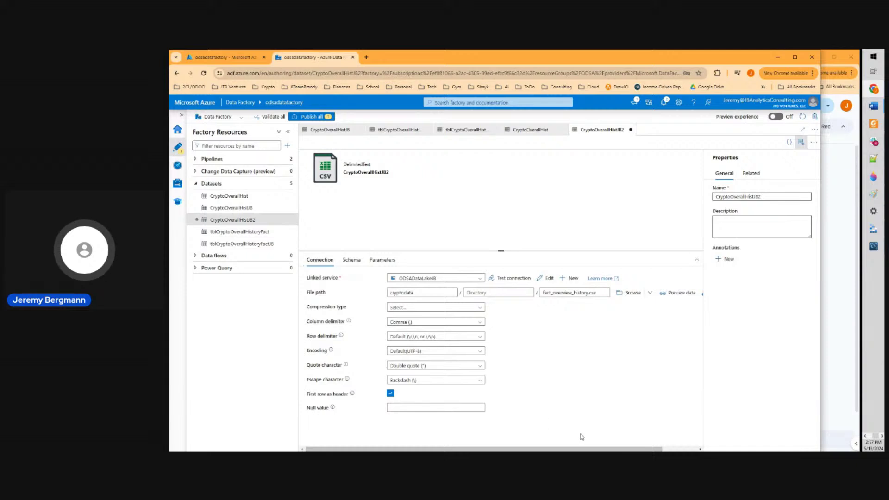
pyautogui.click(514, 278)
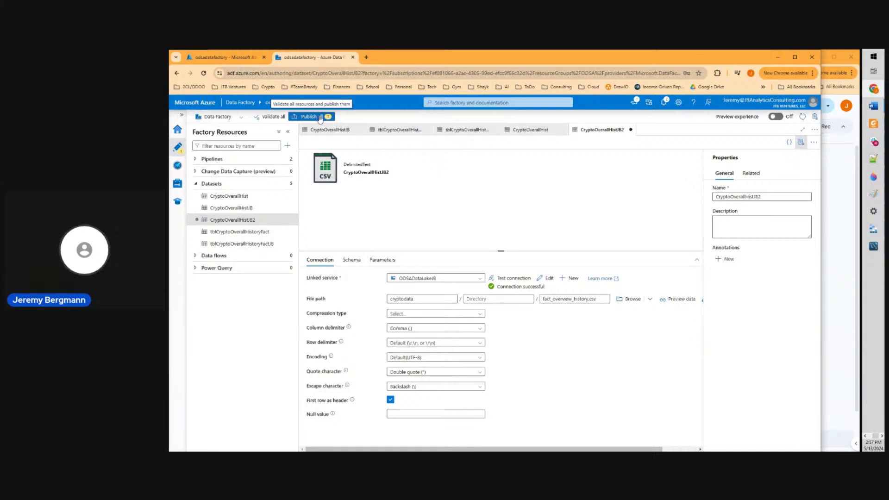
# Close the CryptoOverallHistJB2 dataset and discard its unsaved changes
pyautogui.click(630, 130)
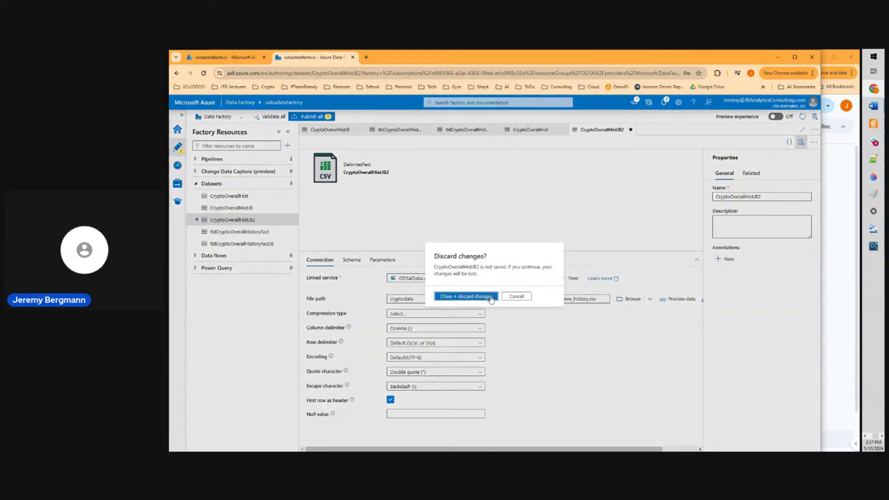
pyautogui.click(492, 298)
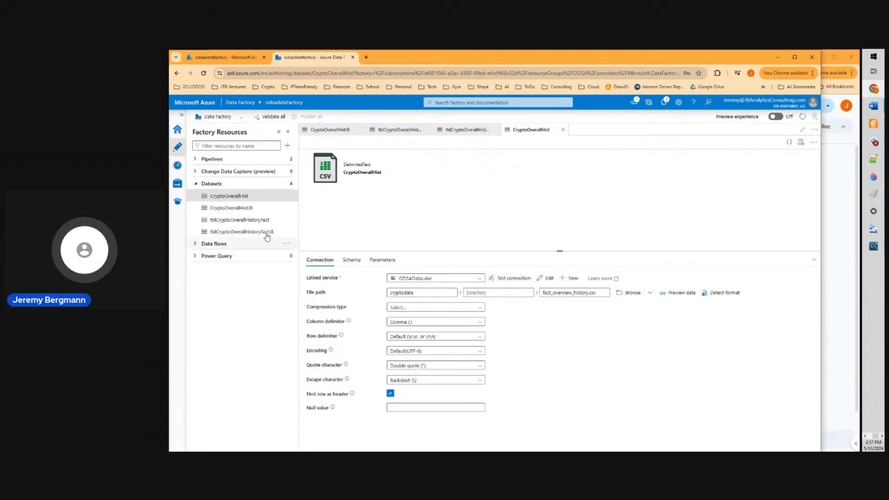
# Switch to the Data Processing in the Cloud presentation and view the Class Exercise slide on connecting Data Factory to MySQL
pyautogui.click(839, 296)
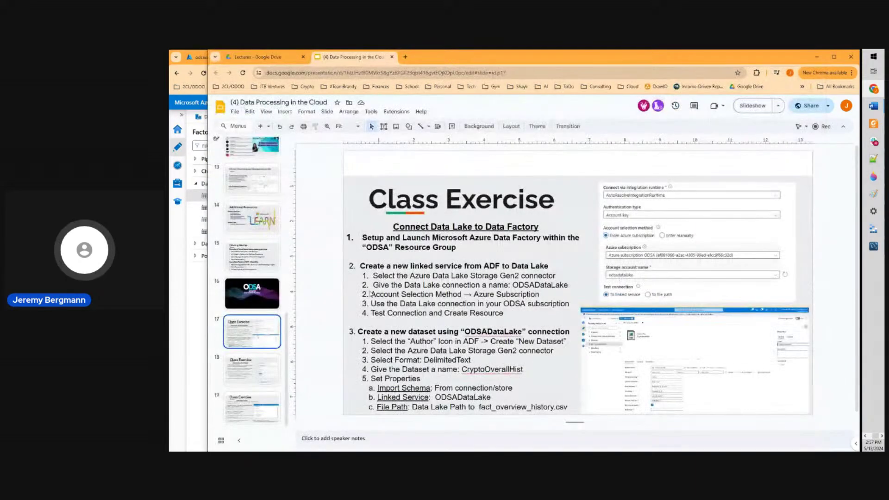
pyautogui.click(260, 374)
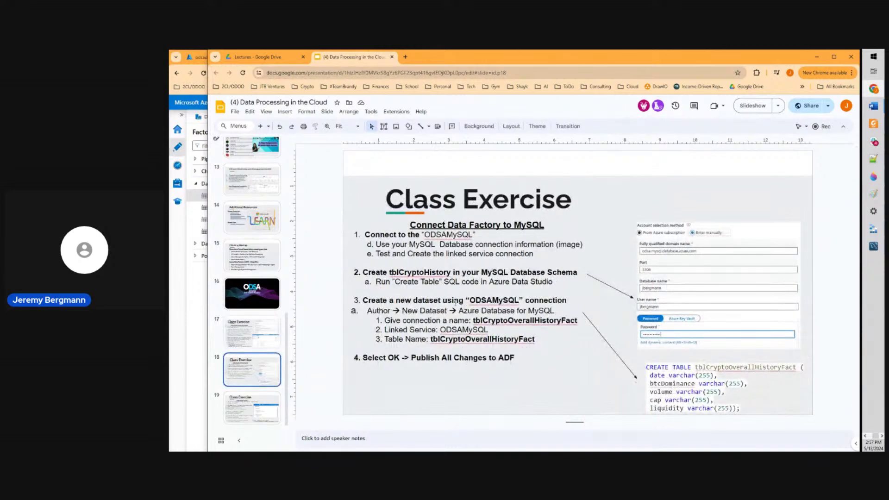
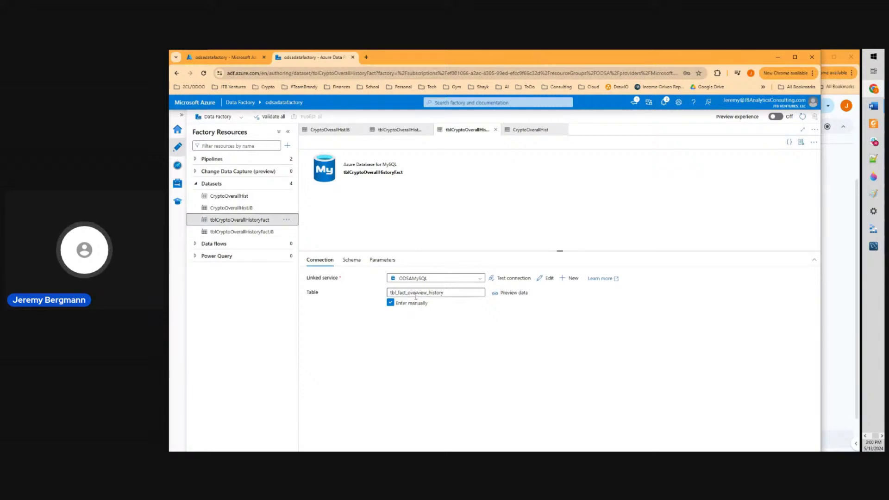
# Test the linked service connection of the tblCryptoOverallHistoryFact dataset in Data Factory and re-import the dataset's schema
pyautogui.click(512, 278)
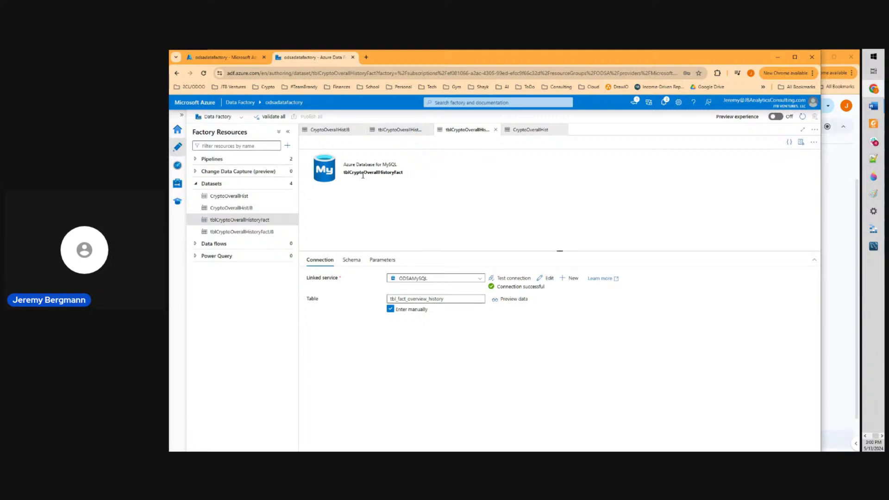
pyautogui.click(239, 223)
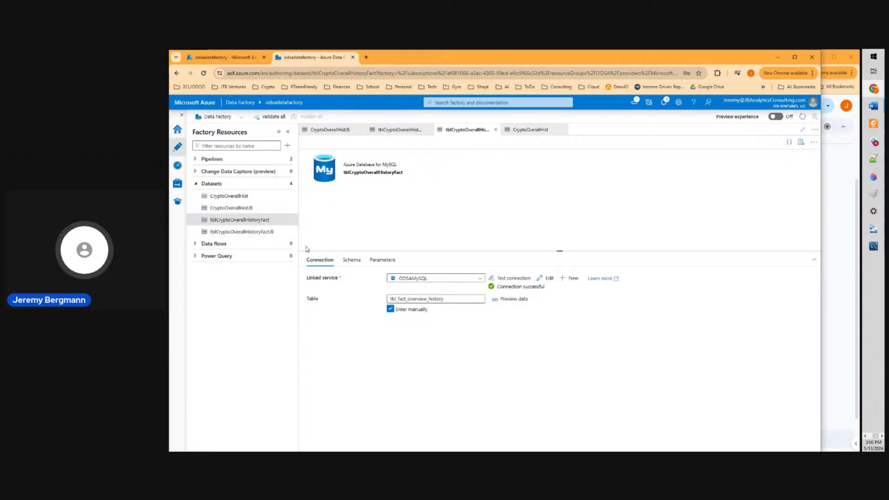
pyautogui.click(352, 261)
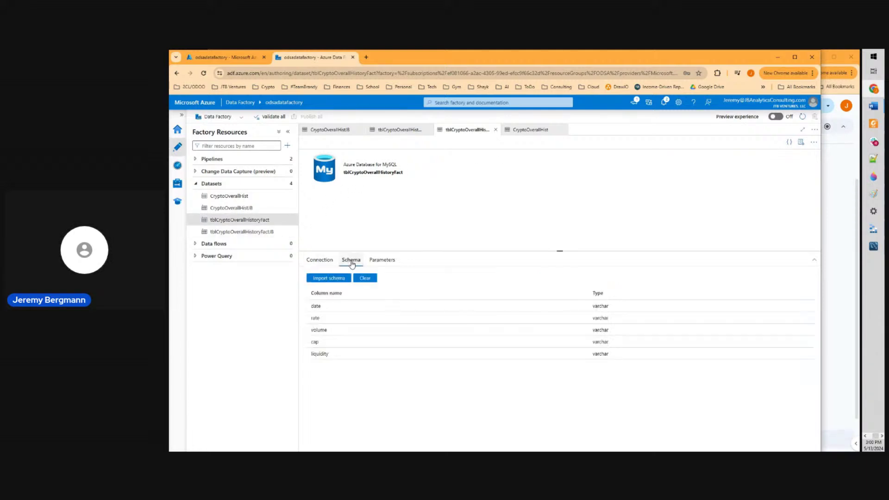
pyautogui.click(329, 279)
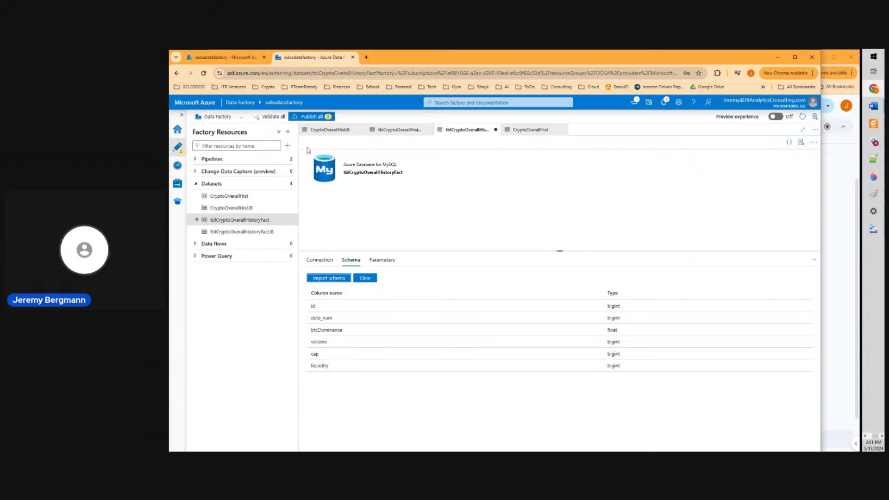
# Publish all pending pipeline and dataset changes and open the CryptoToMySQL pipeline
pyautogui.click(309, 117)
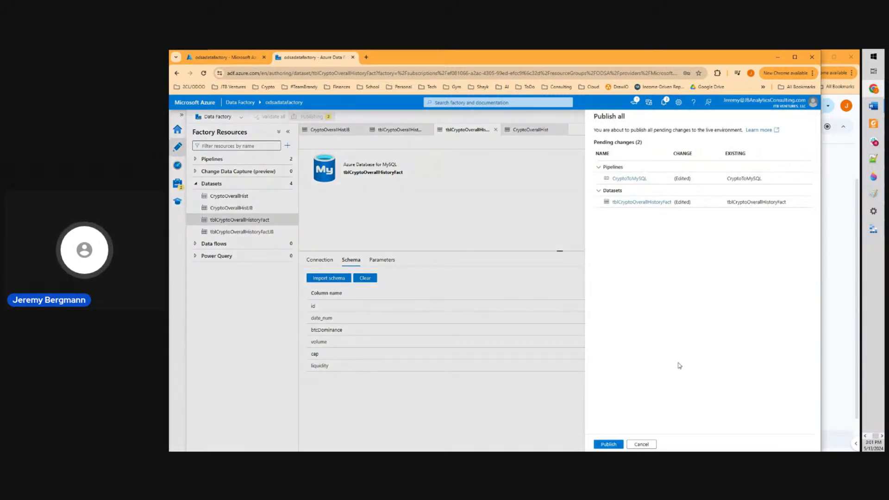
pyautogui.click(604, 443)
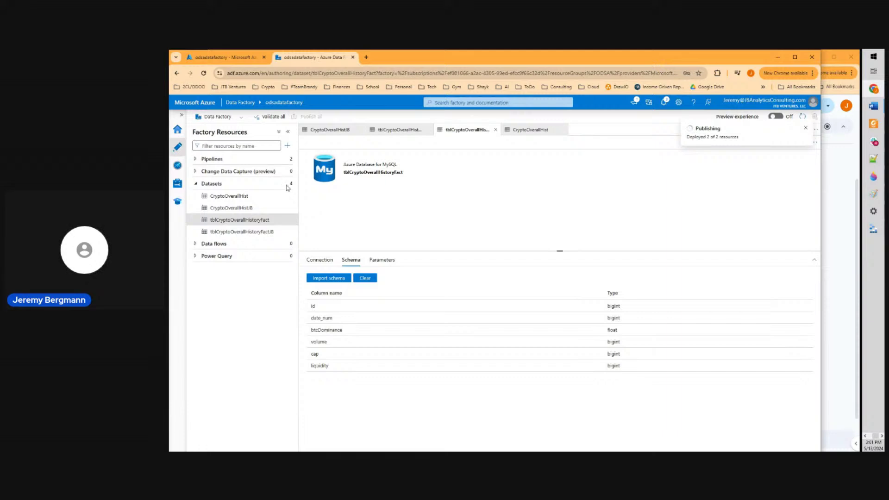
pyautogui.click(195, 159)
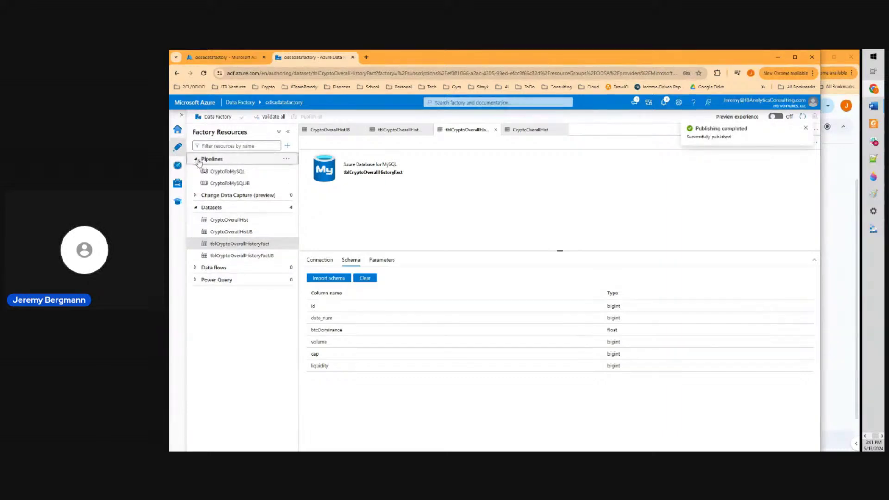
pyautogui.click(225, 175)
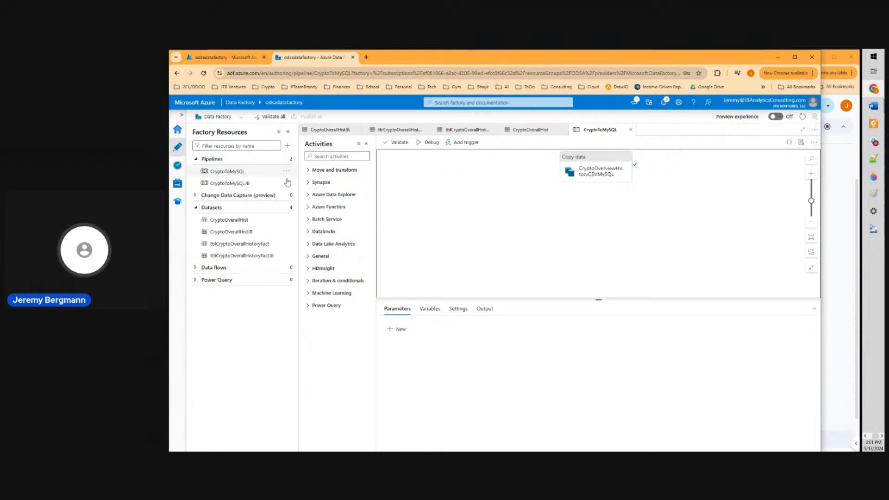
# Reposition the Copy data activity on the CryptoToMySQL canvas and browse the Move and transform and Machine Learning activities
pyautogui.moveTo(603, 163); pyautogui.dragTo(429, 183)
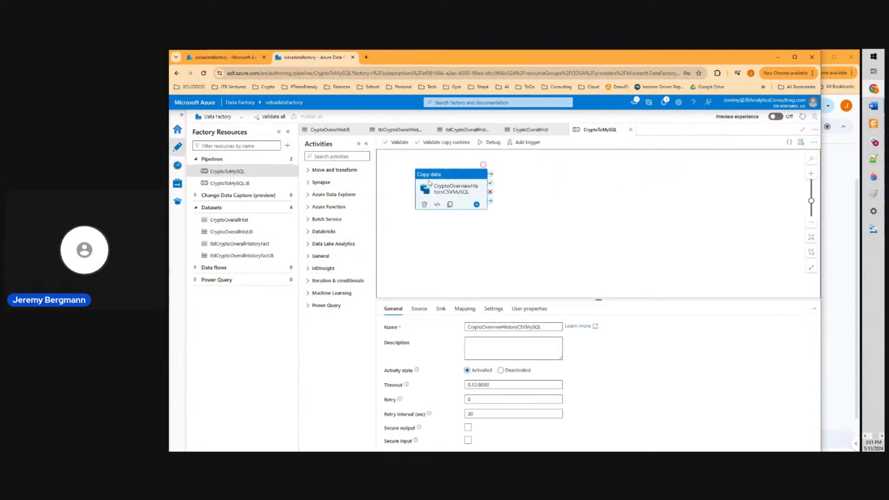
pyautogui.click(309, 170)
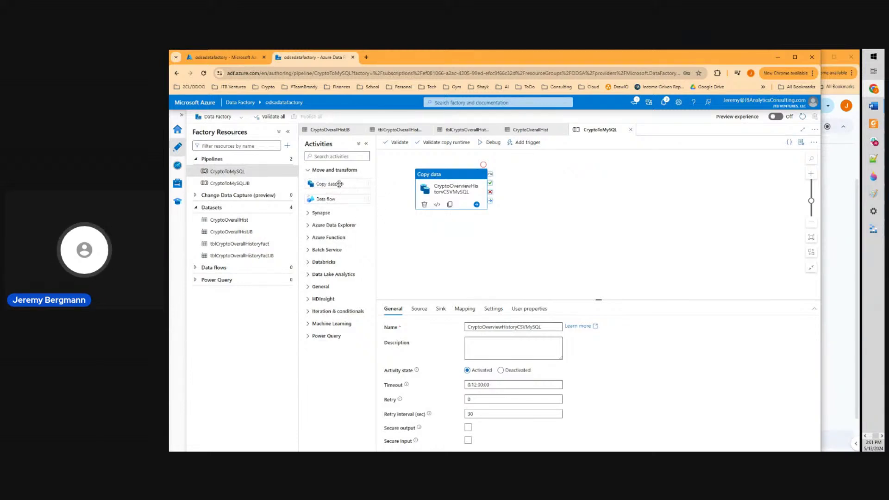
pyautogui.click(308, 213)
pyautogui.click(309, 214)
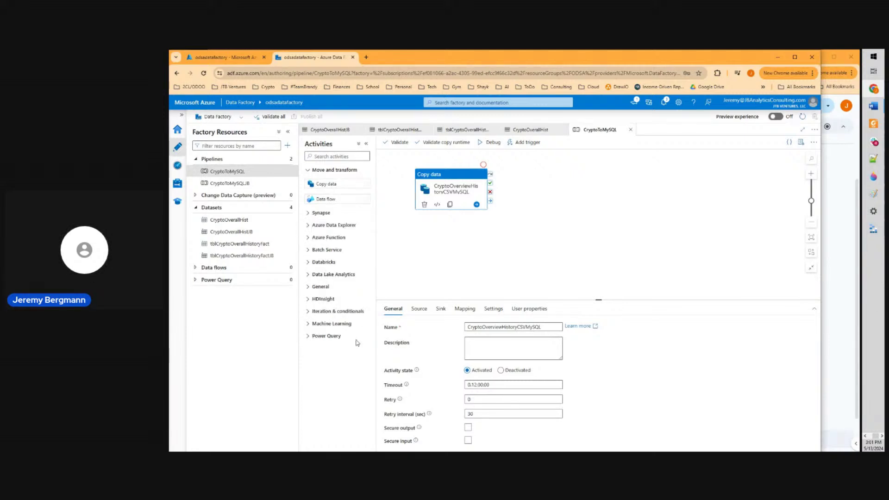
pyautogui.click(310, 324)
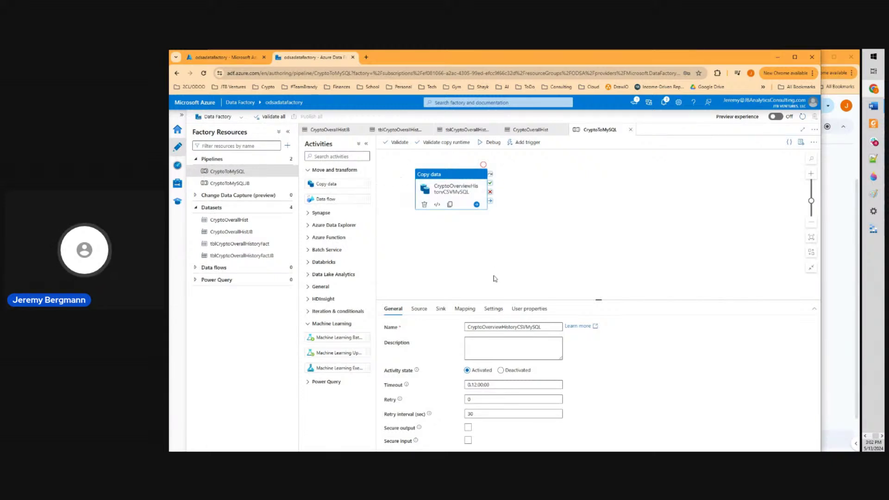
# Review the Copy data activity's general settings, including its name, CryptoOverviewHistoryCSVMySQL
pyautogui.scroll(-1, 495, 277)
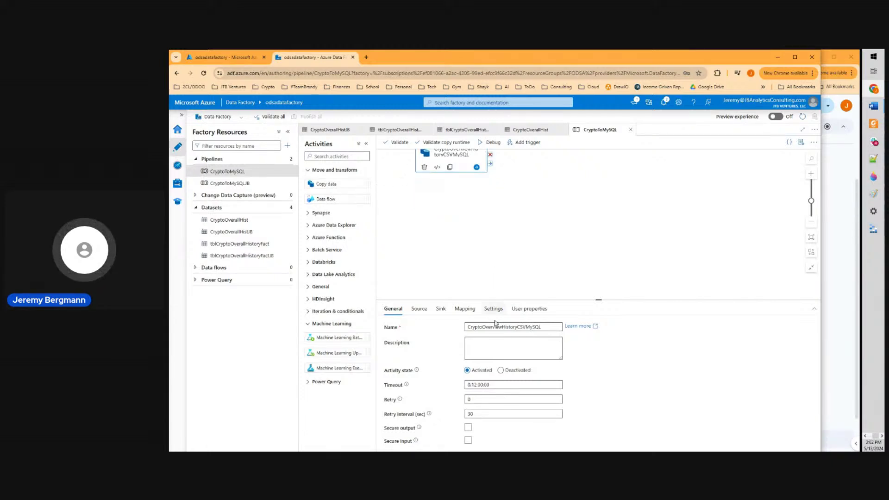
pyautogui.click(517, 327)
pyautogui.doubleClick(517, 326)
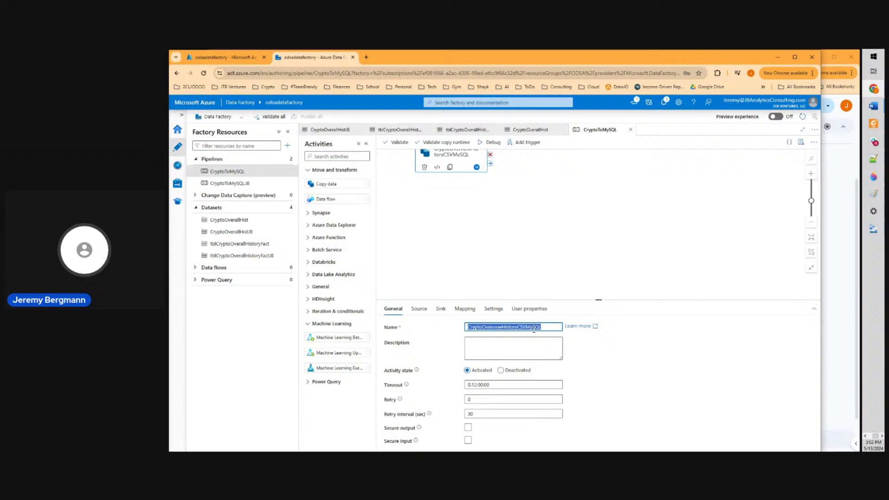
pyautogui.click(616, 397)
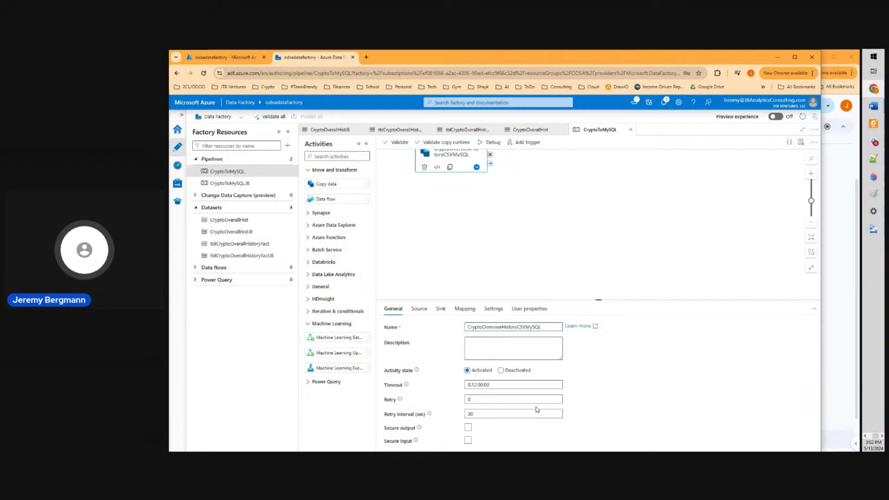
pyautogui.click(475, 328)
pyautogui.moveTo(471, 327); pyautogui.dragTo(552, 340)
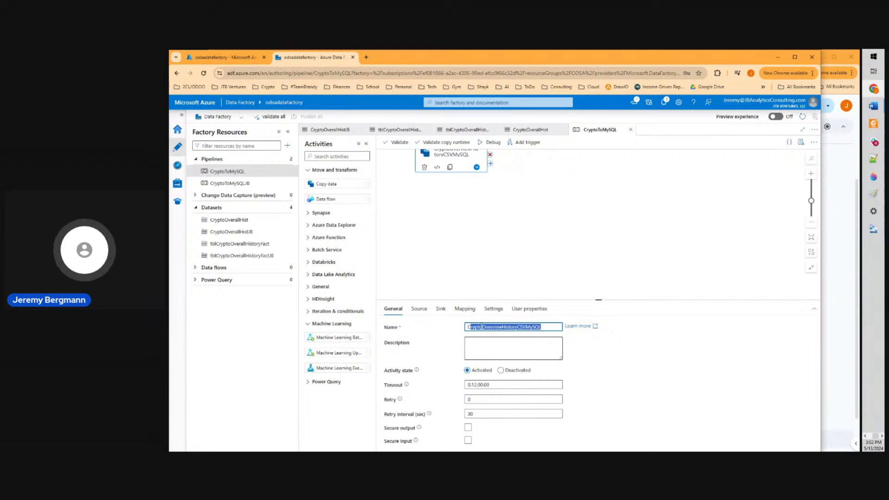
pyautogui.click(516, 328)
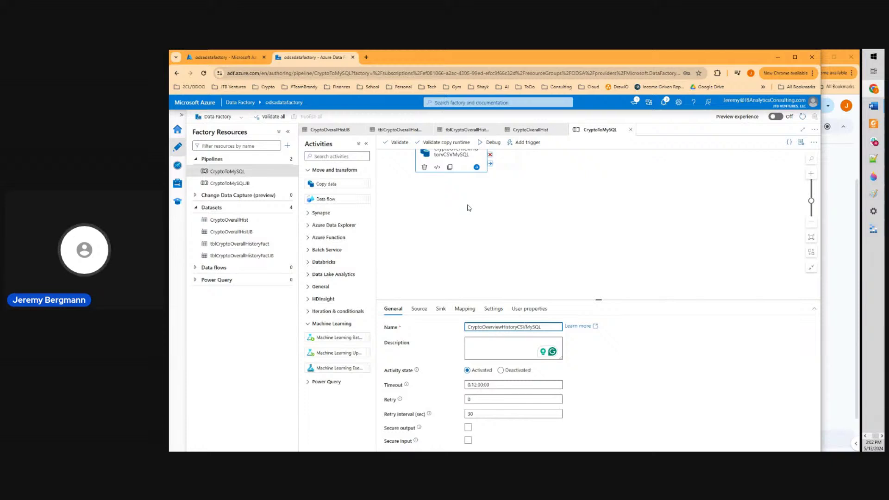
# Check the Copy data activity's source dataset, CryptoOverallHist, and preview its data
pyautogui.click(417, 310)
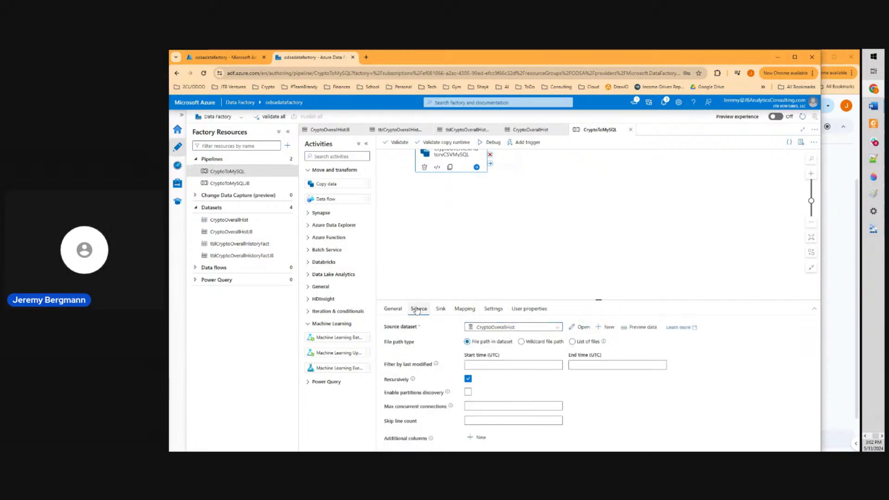
pyautogui.click(558, 330)
pyautogui.click(558, 330)
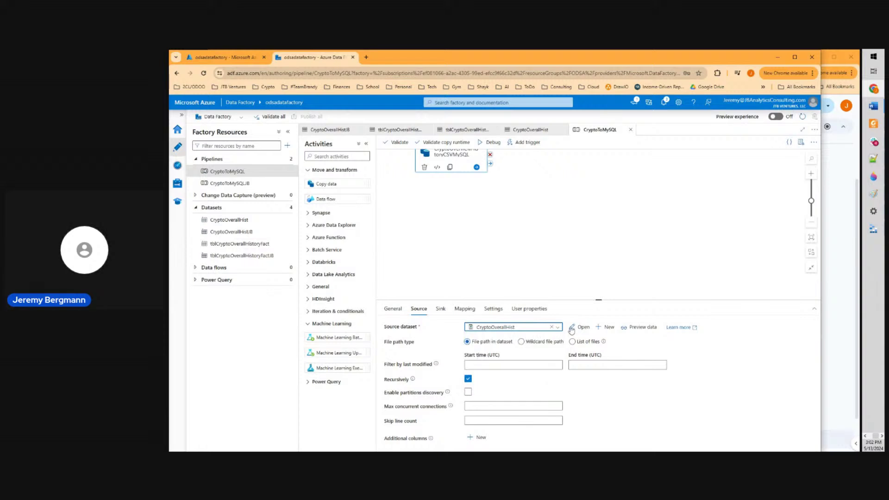
pyautogui.click(647, 330)
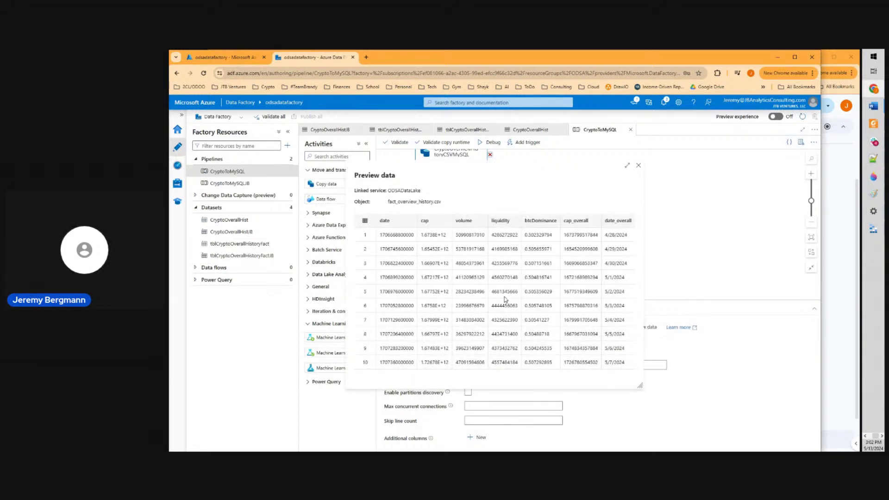
pyautogui.click(638, 166)
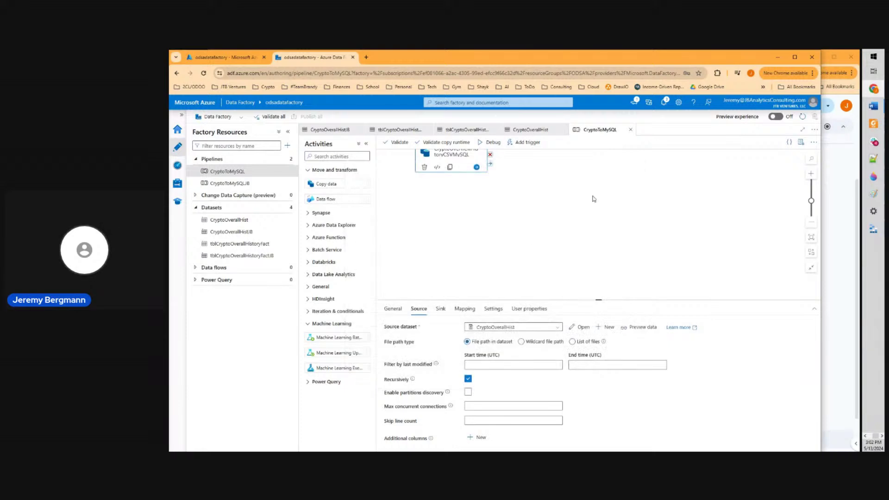
# Check the Copy data activity's sink settings and the datasets available as its sink, keeping tblCryptoOverallHistoryFact
pyautogui.click(439, 311)
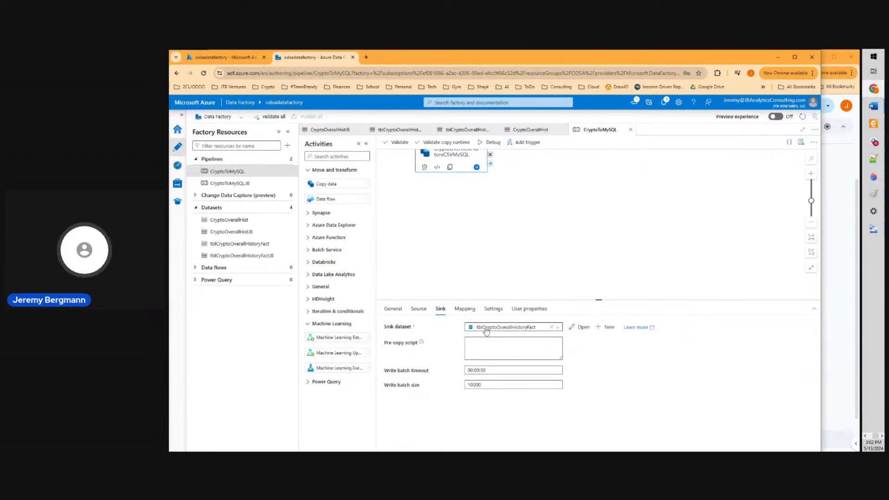
pyautogui.click(543, 330)
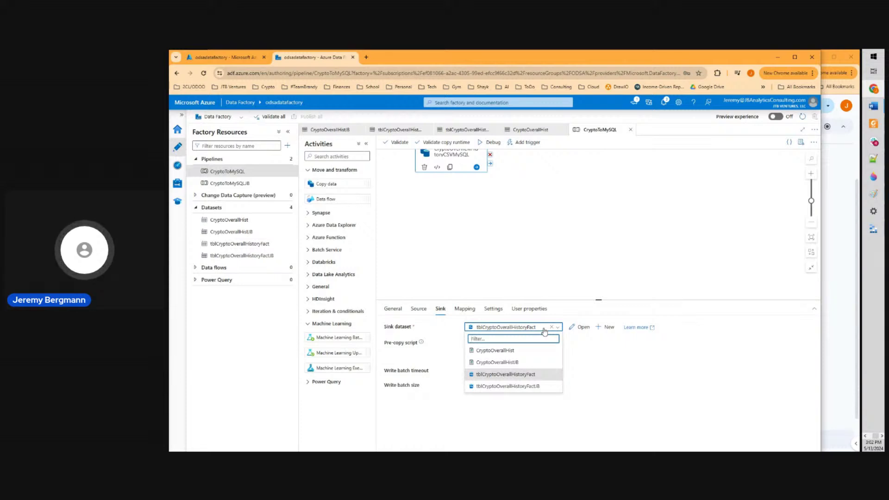
pyautogui.click(544, 330)
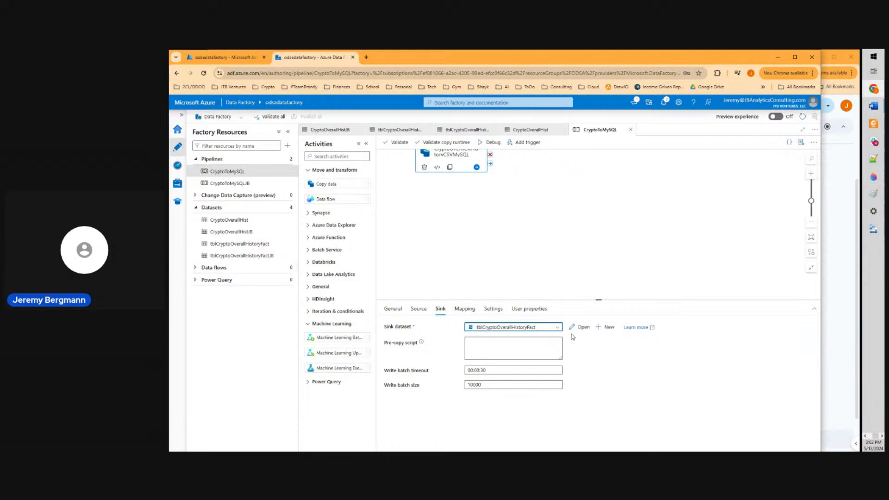
# Import the source and sink schemas into the Copy data activity's mapping and check the source columns available for the id destination
pyautogui.click(464, 308)
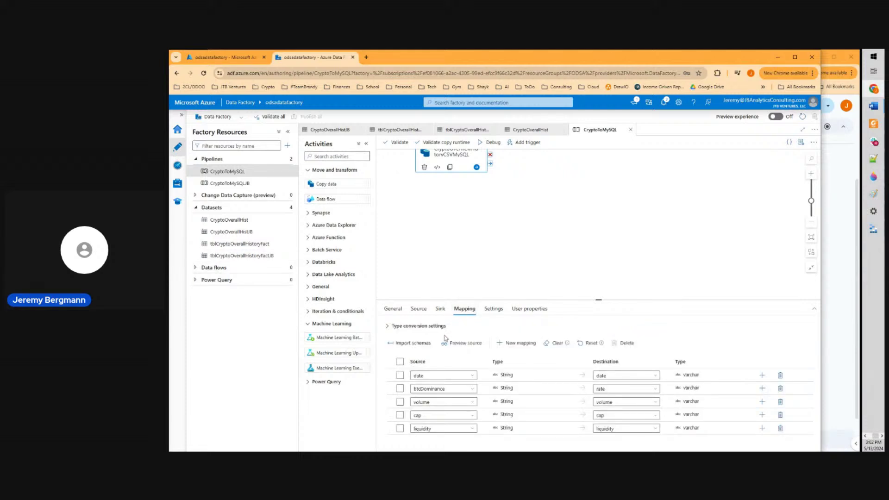
pyautogui.click(413, 343)
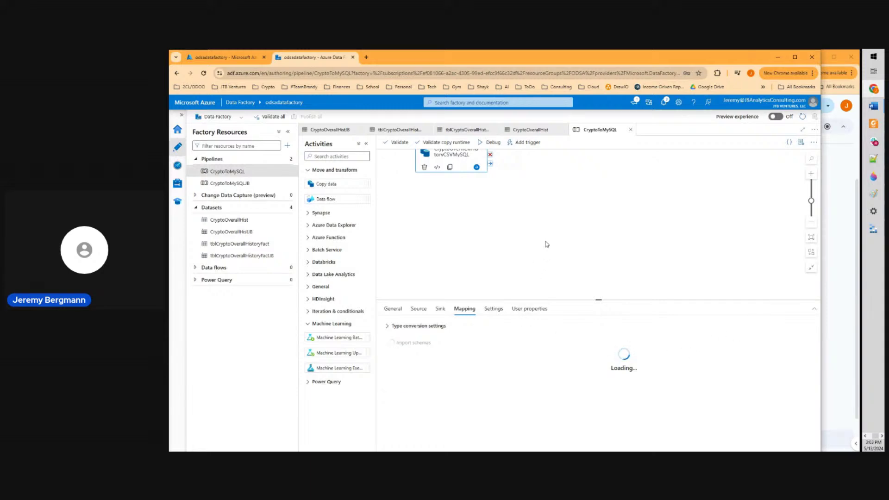
pyautogui.scroll(1, 538, 249)
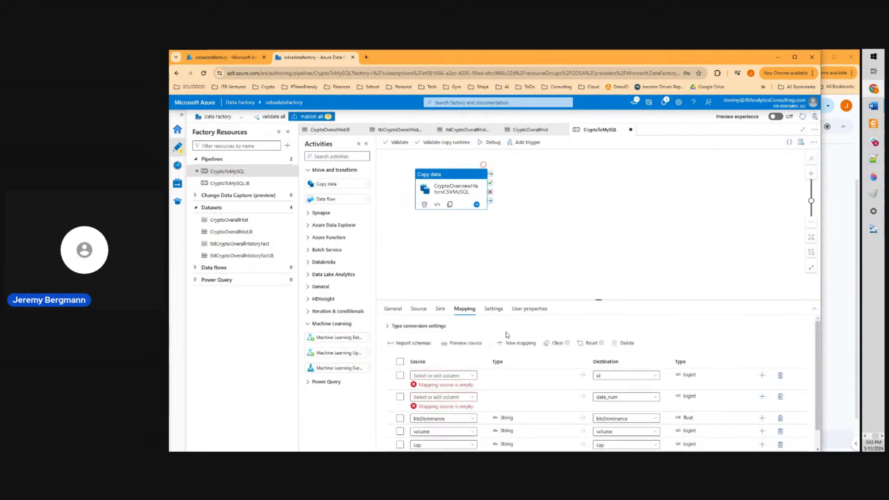
pyautogui.scroll(-1, 586, 296)
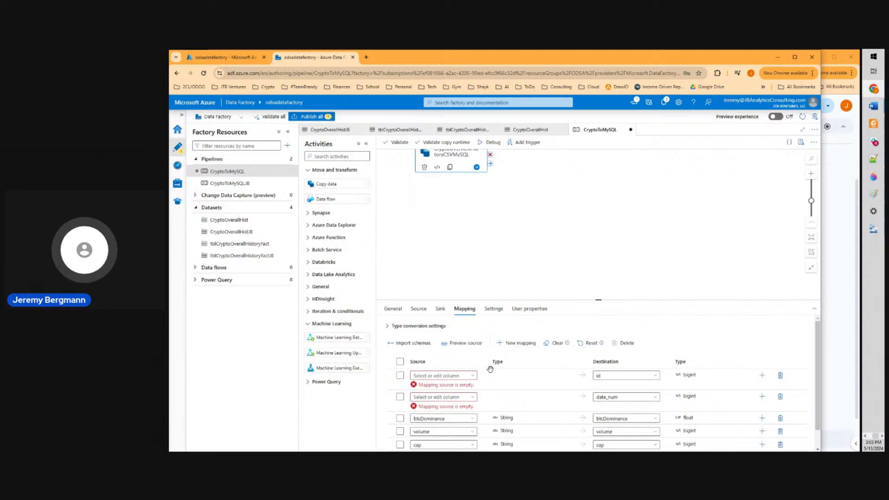
pyautogui.scroll(-1, 817, 415)
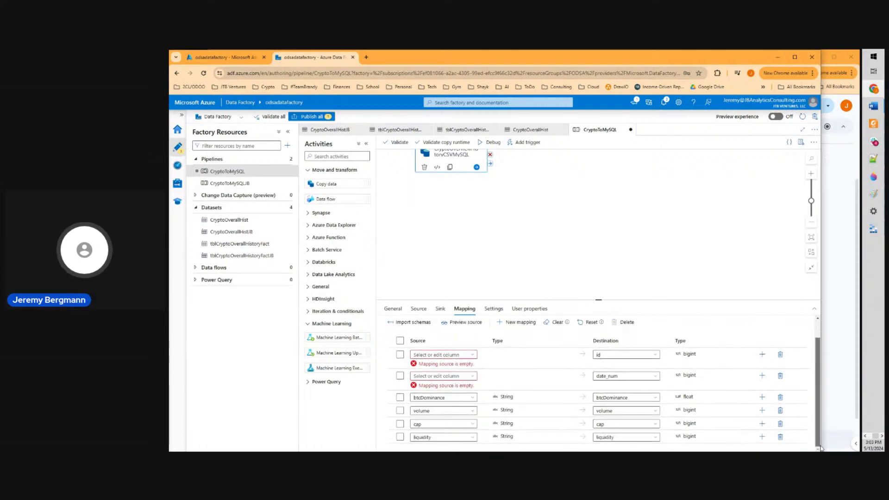
pyautogui.click(467, 356)
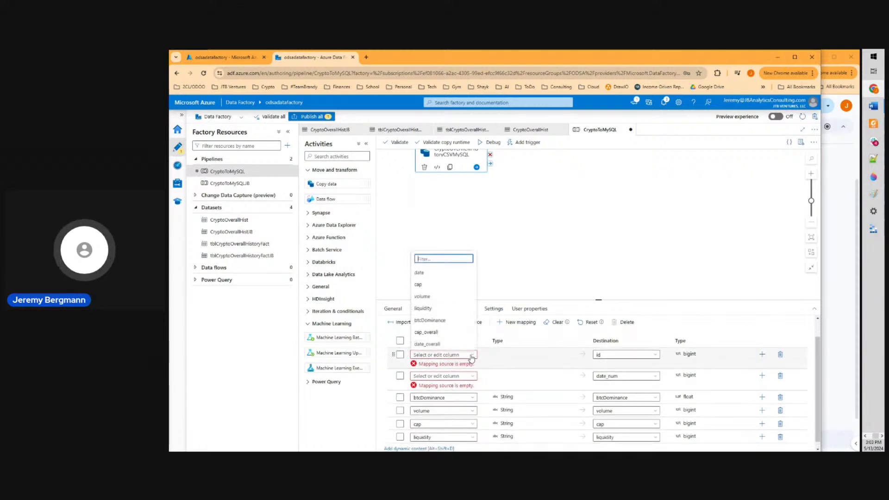
pyautogui.click(547, 261)
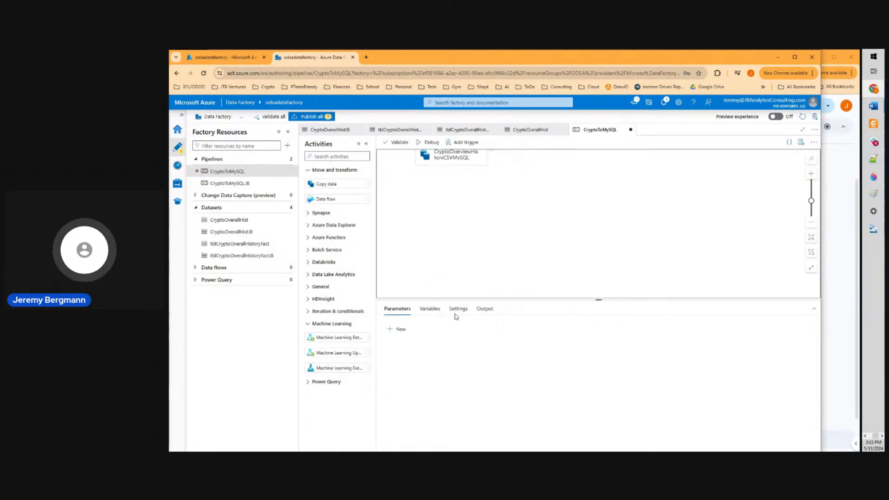
pyautogui.click(463, 166)
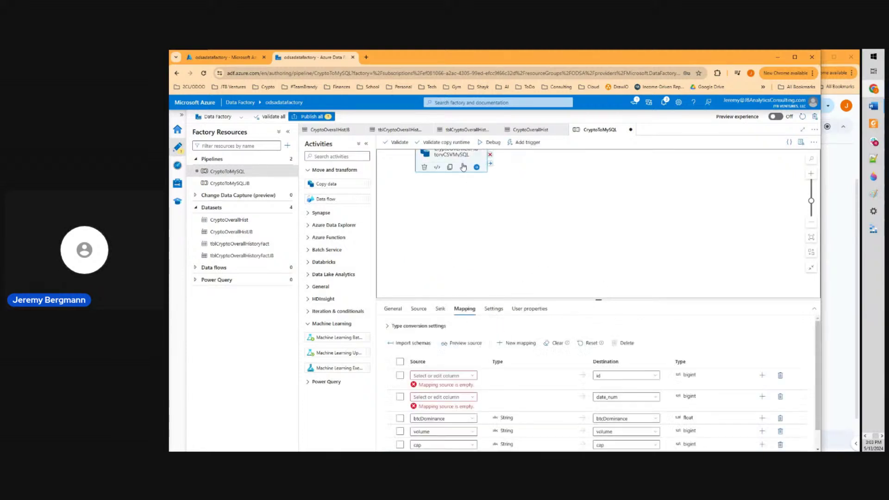
pyautogui.click(472, 376)
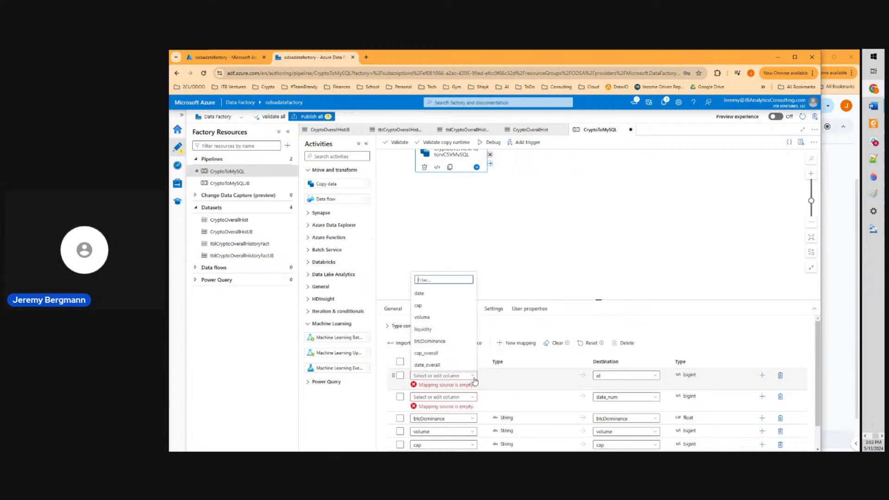
pyautogui.click(474, 379)
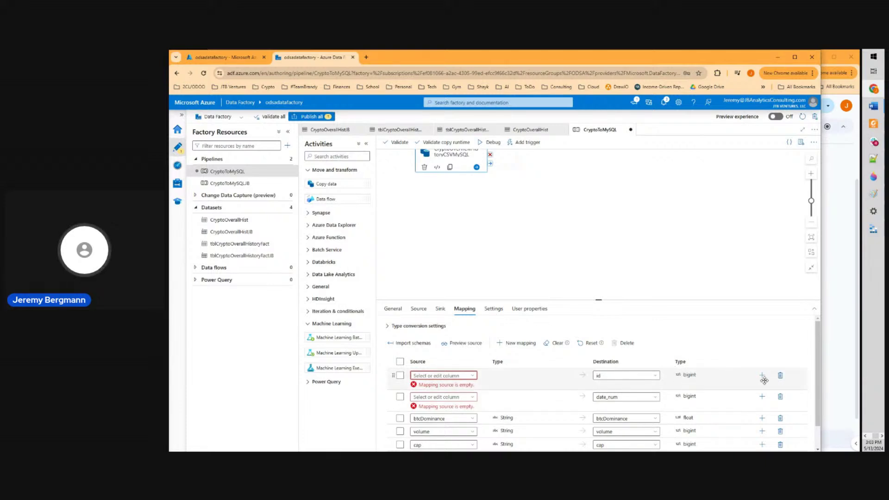
# Delete the id and date_num destination rows from the mapping and reset the remaining column mappings
pyautogui.click(780, 377)
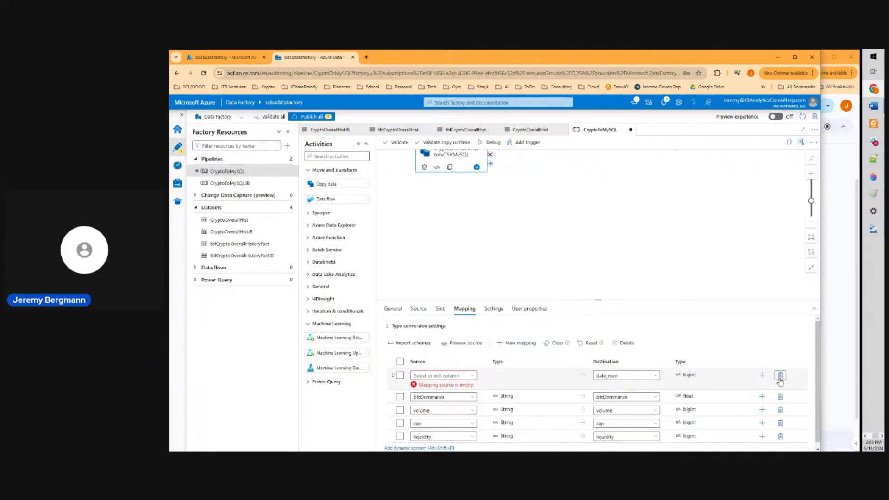
pyautogui.click(401, 376)
pyautogui.click(781, 376)
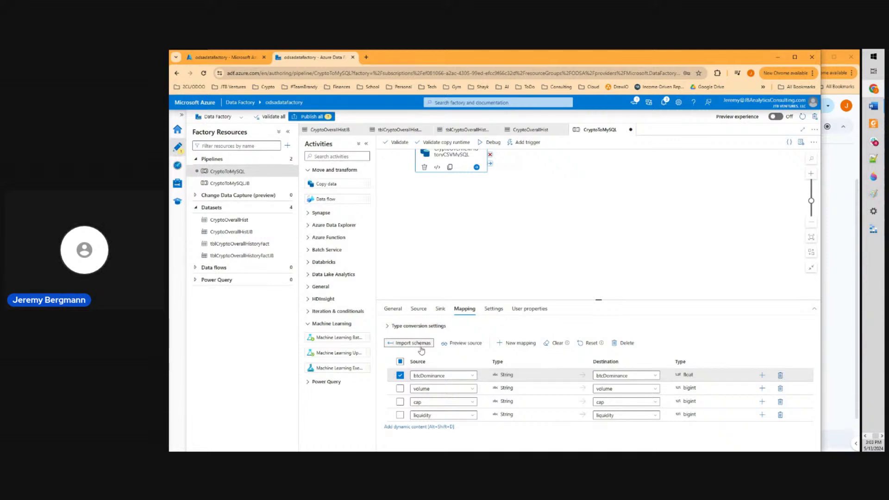
pyautogui.click(588, 343)
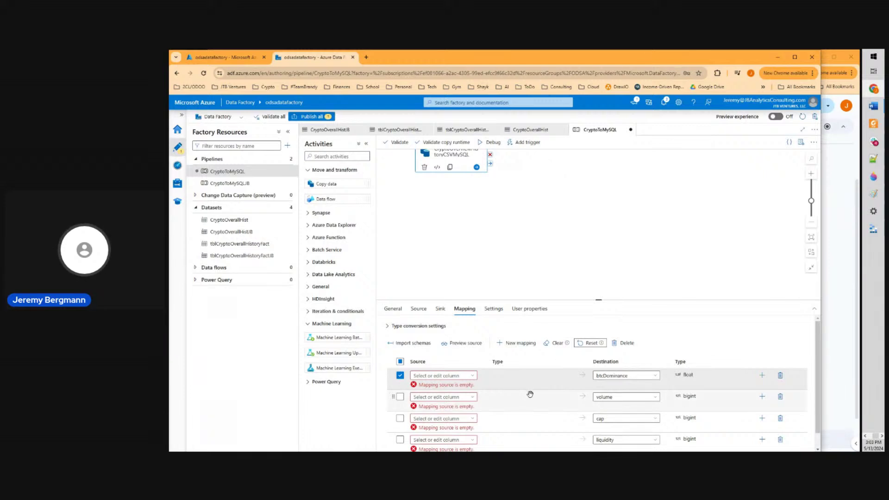
# Re-import the schemas into the Copy data mapping and delete the id destination row
pyautogui.click(413, 343)
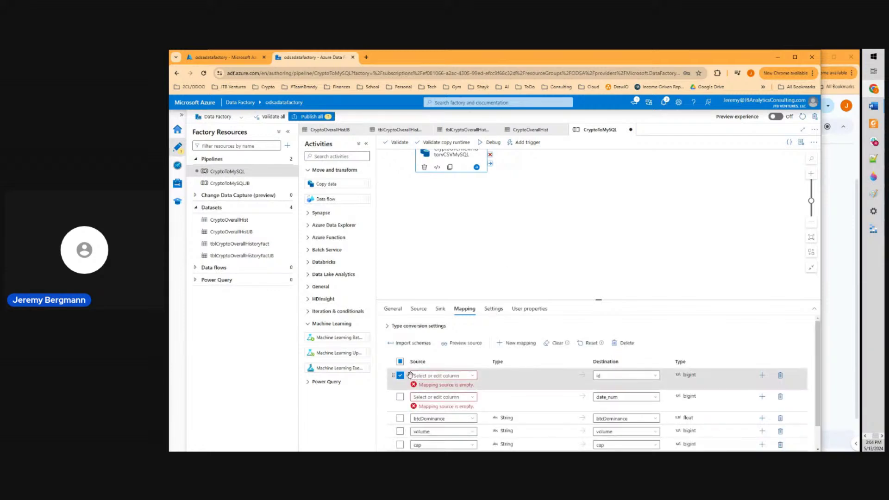
pyautogui.click(781, 376)
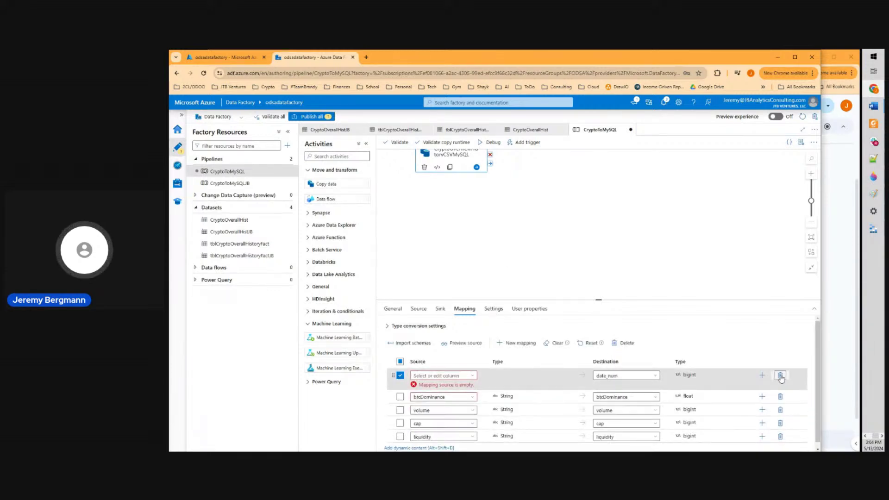
# Map the date source column to the date_num destination and publish the edited CryptoToMySQL pipeline
pyautogui.click(473, 376)
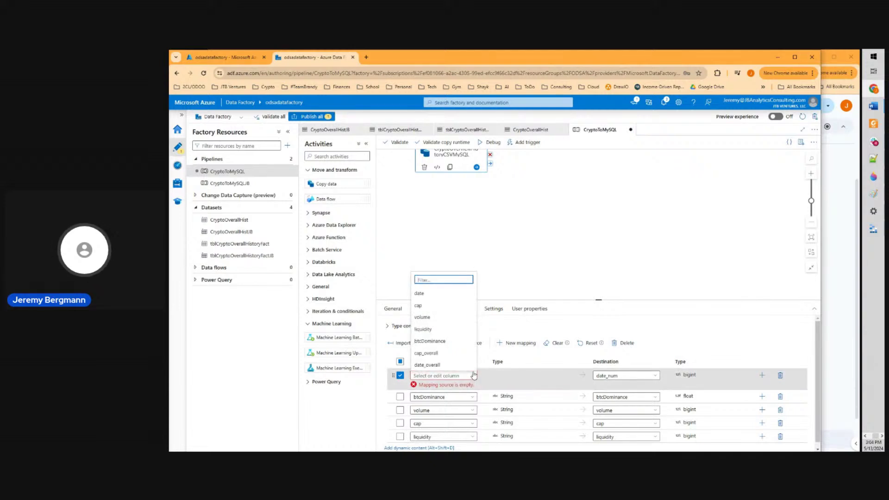
pyautogui.click(430, 296)
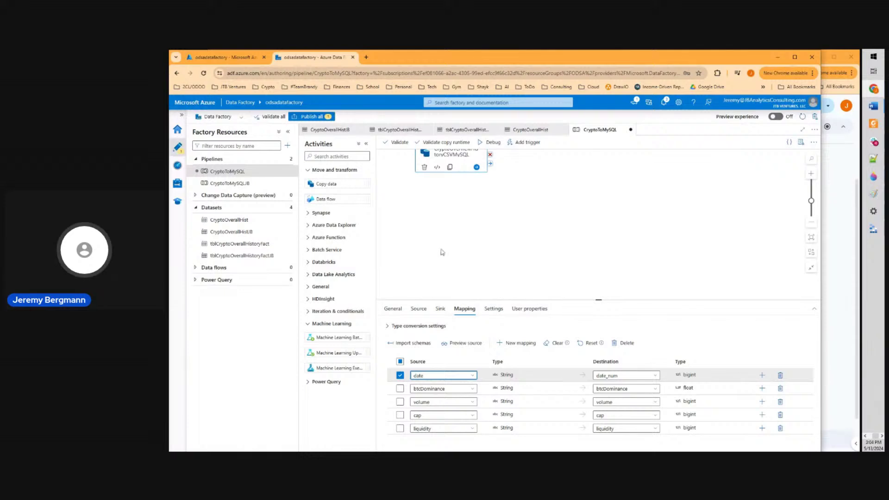
pyautogui.click(312, 116)
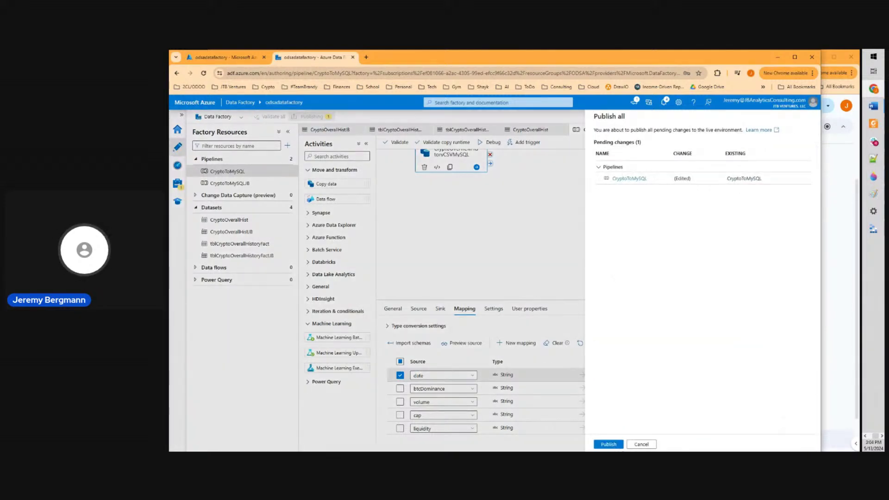
pyautogui.click(608, 444)
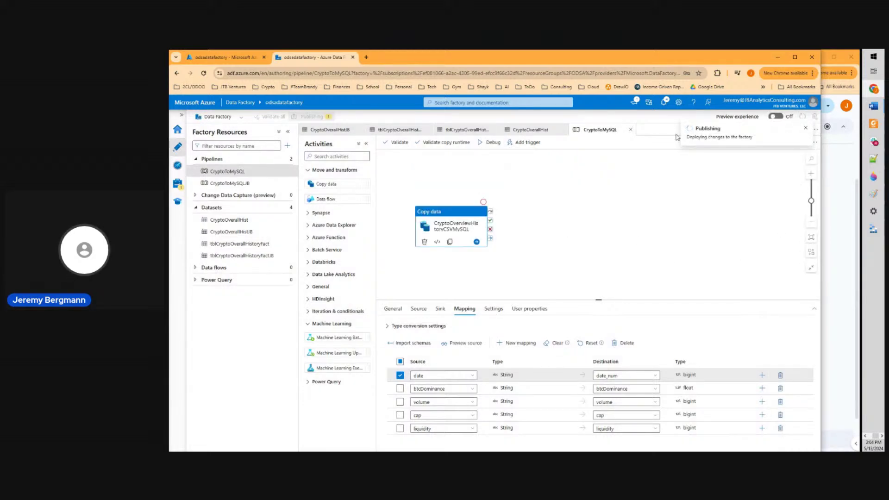
# Trigger an immediate run of the CryptoToMySQL pipeline using its last published configuration
pyautogui.click(526, 148)
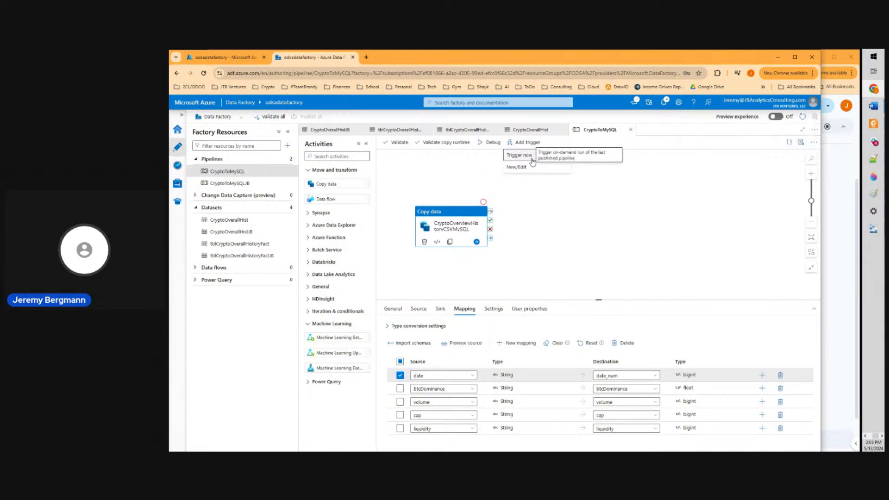
pyautogui.click(531, 158)
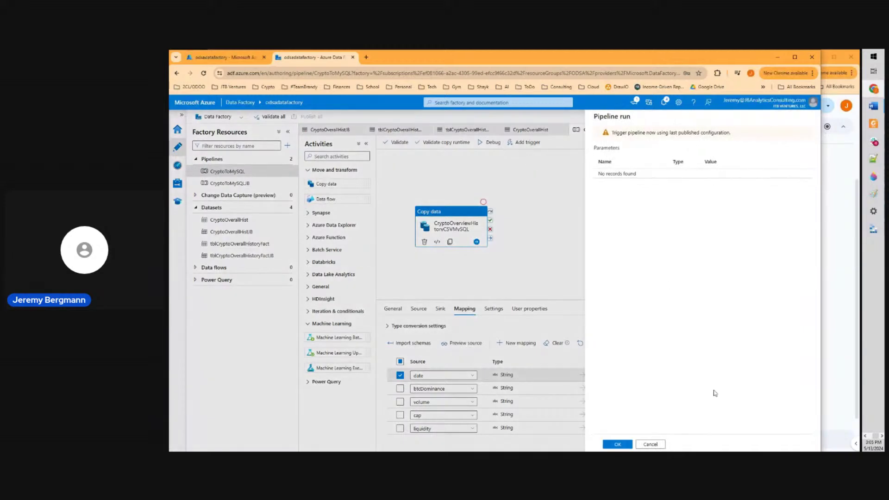
pyautogui.click(618, 445)
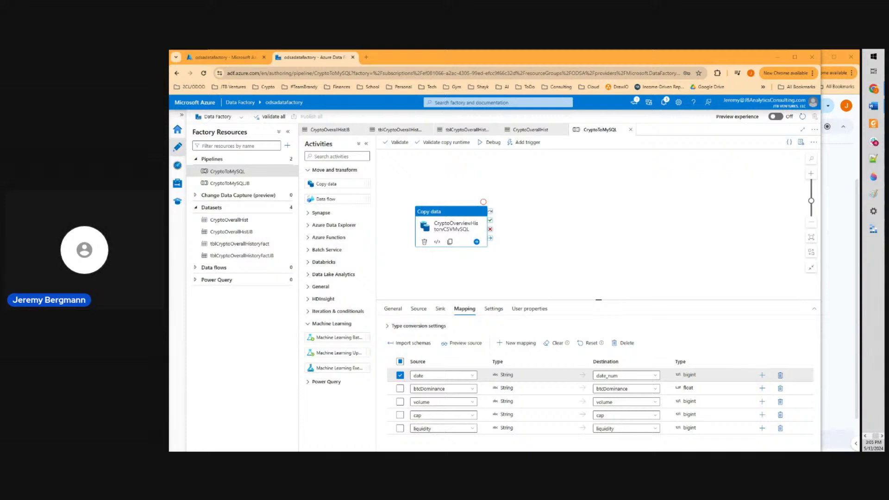
# Switch to a new Azure Data Studio window showing the Welcome page and bring it in front of the browser
pyautogui.scroll(1, 873, 405)
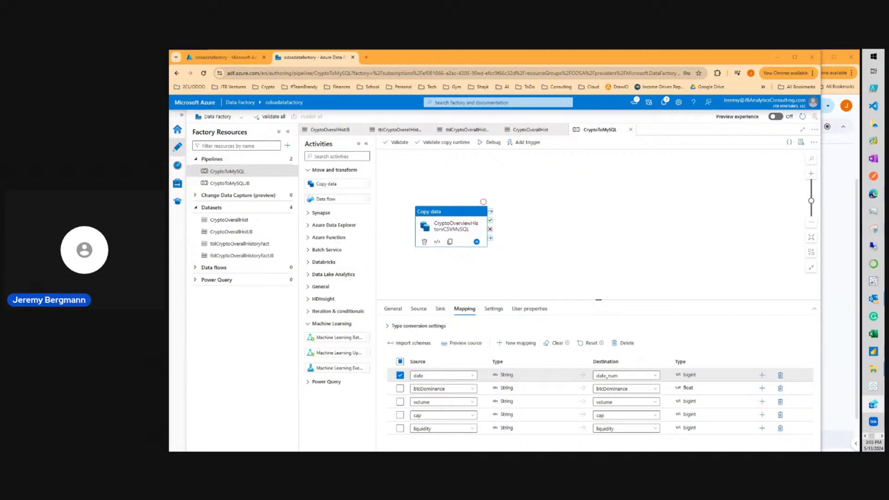
pyautogui.moveTo(883, 149); pyautogui.dragTo(392, 130)
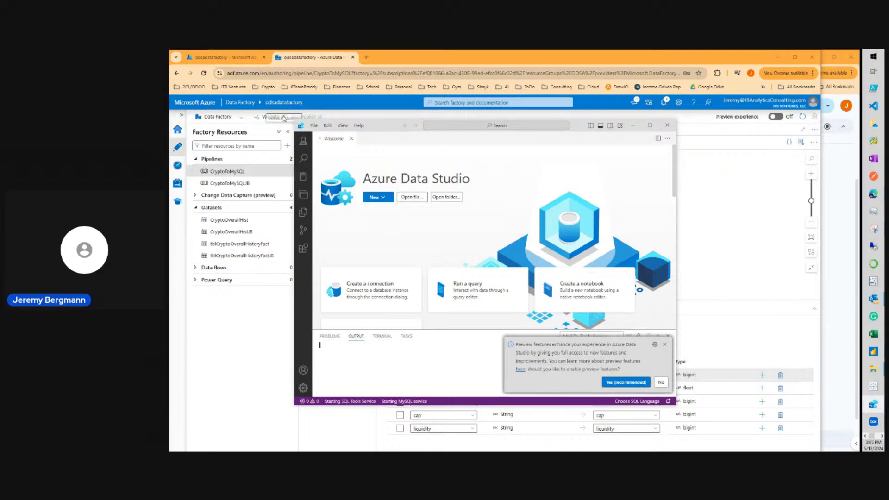
pyautogui.click(334, 102)
pyautogui.click(869, 436)
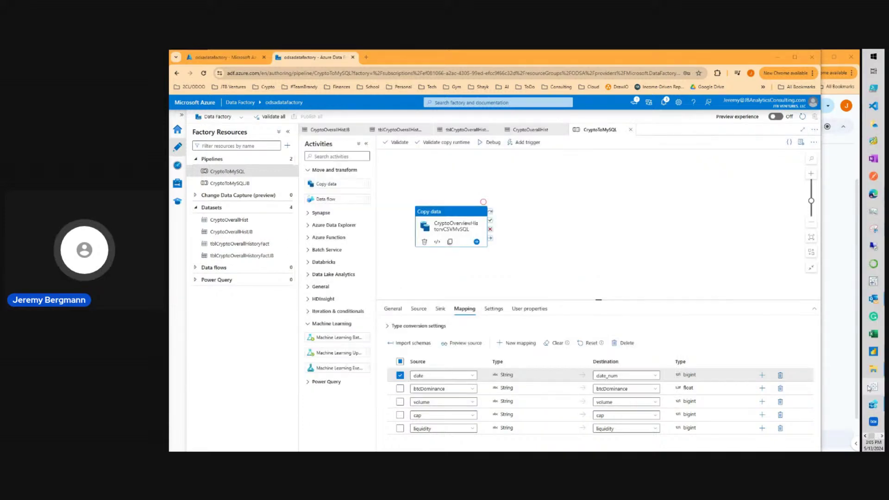
pyautogui.moveTo(875, 404)
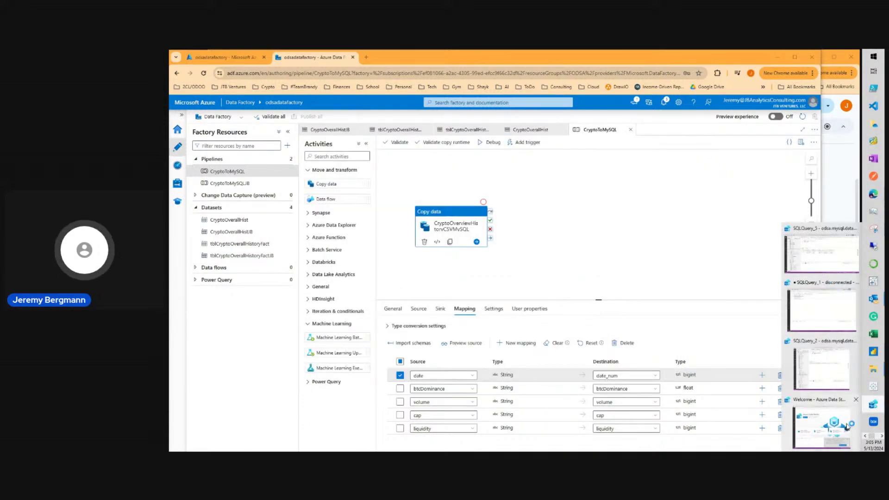
pyautogui.moveTo(822, 418)
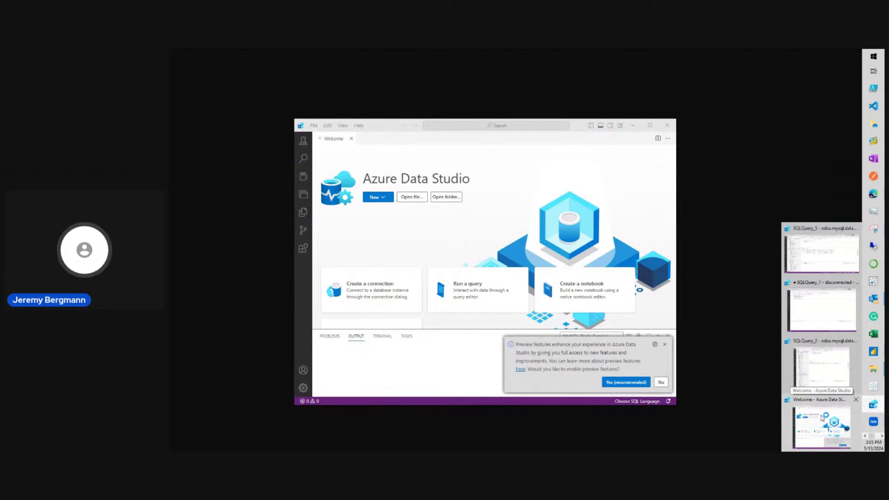
pyautogui.click(821, 418)
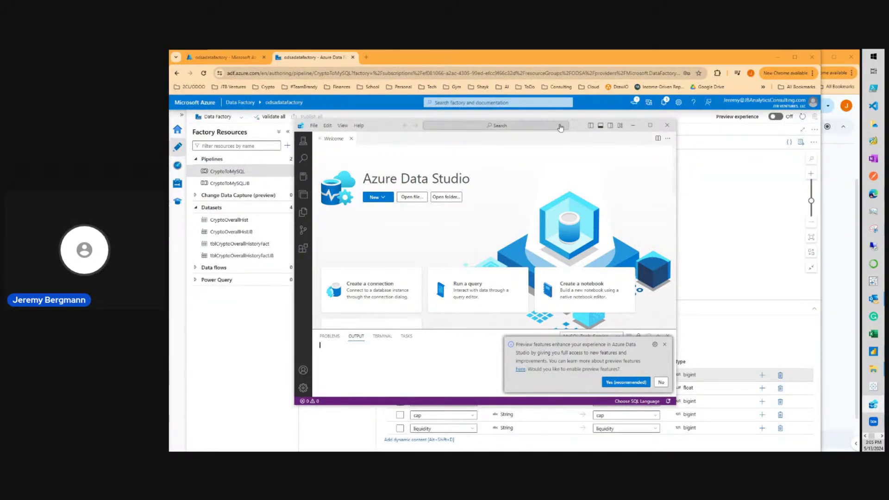
pyautogui.moveTo(574, 131); pyautogui.dragTo(593, 128)
# Connect to the odsa.mysql.database.azure.com server and list the tables in the personal database of the signed-in account
pyautogui.click(324, 137)
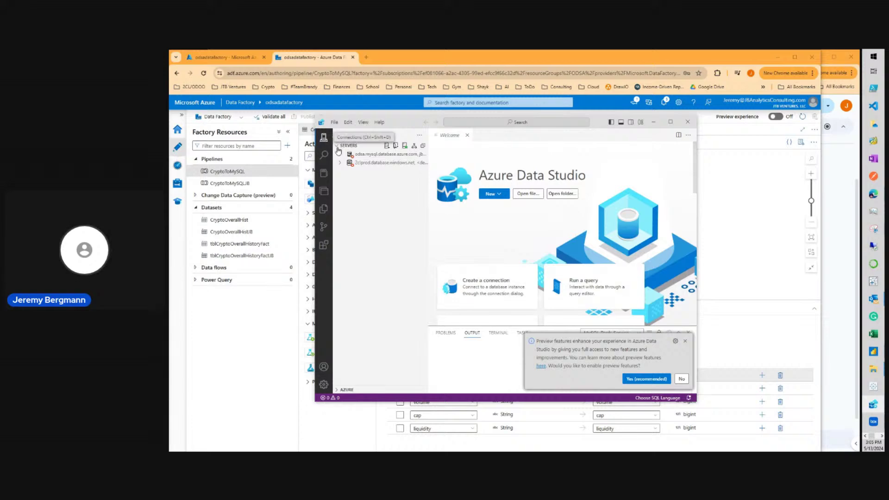
pyautogui.click(343, 155)
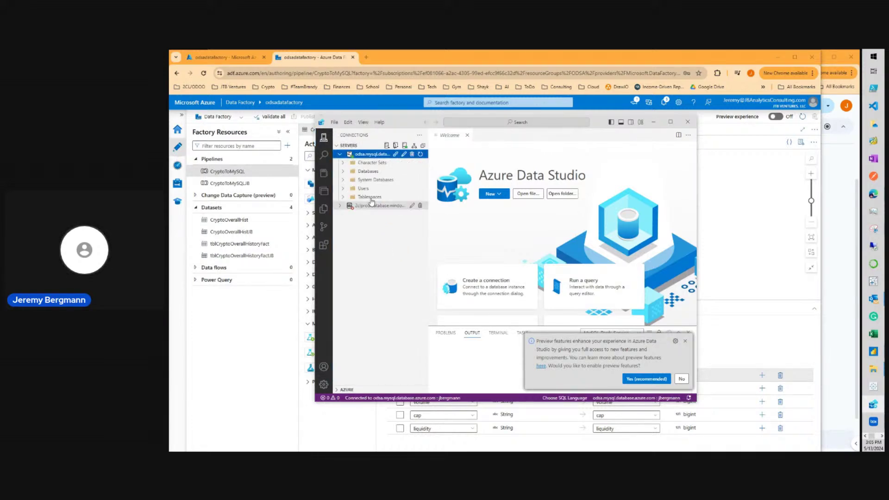
pyautogui.click(343, 172)
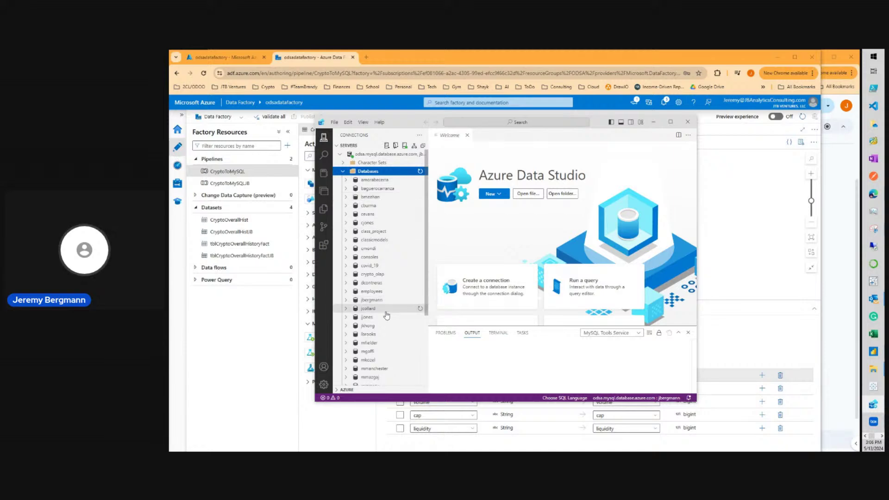
pyautogui.click(345, 301)
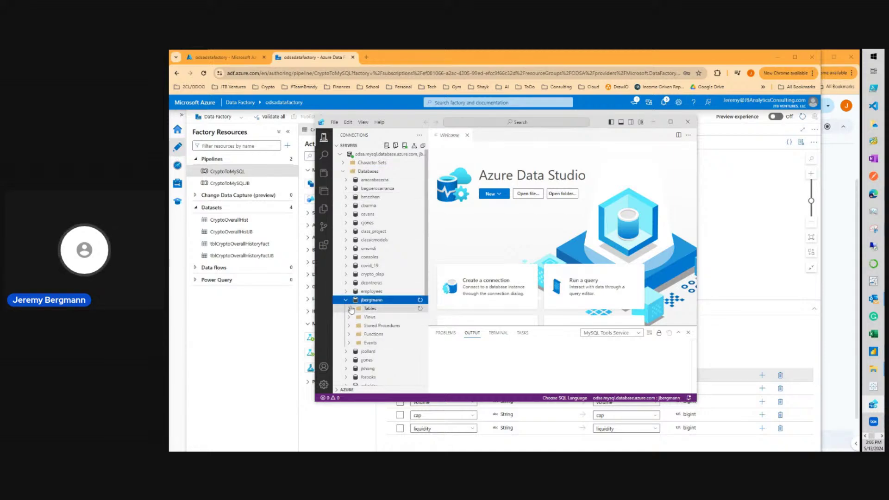
pyautogui.click(349, 309)
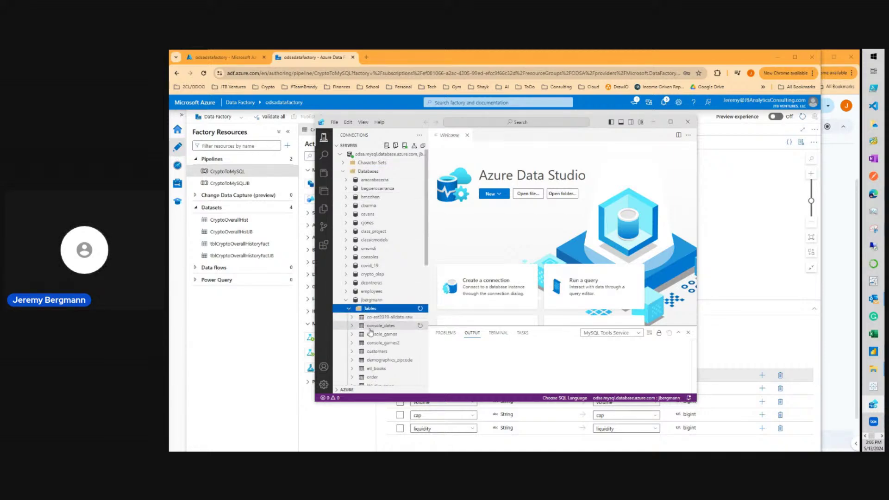
pyautogui.scroll(-2, 371, 321)
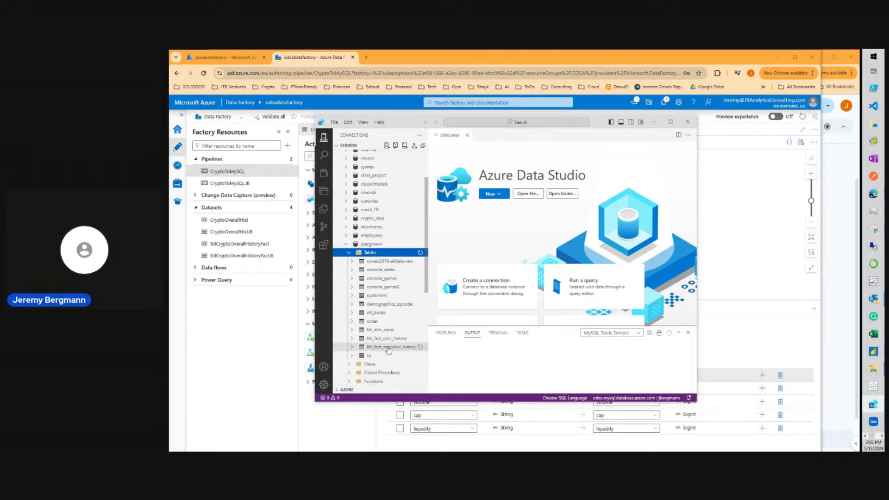
# Select the top 1000 rows of tbl_fact_overview_history and review the copied records from first to last
pyautogui.click(389, 347)
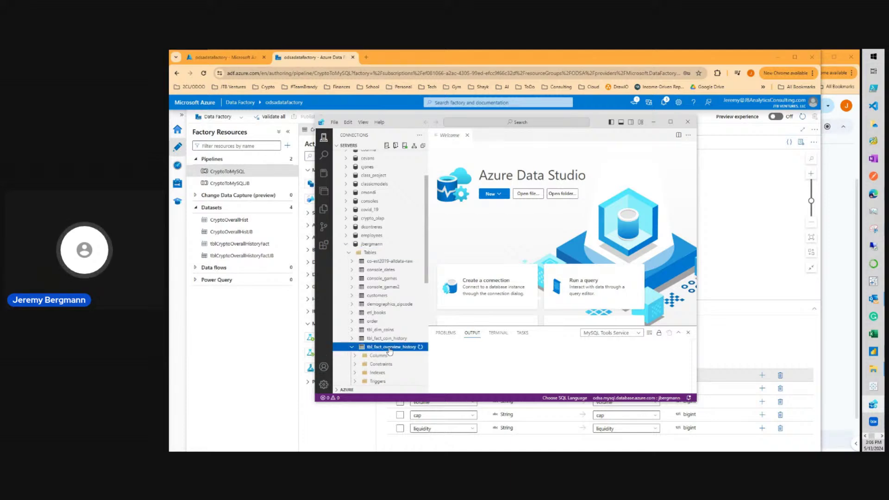
pyautogui.rightClick(389, 350)
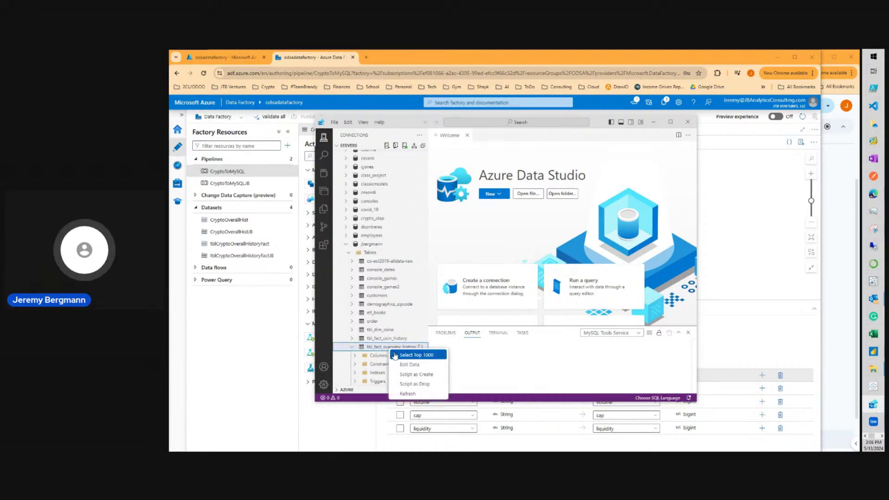
pyautogui.click(394, 355)
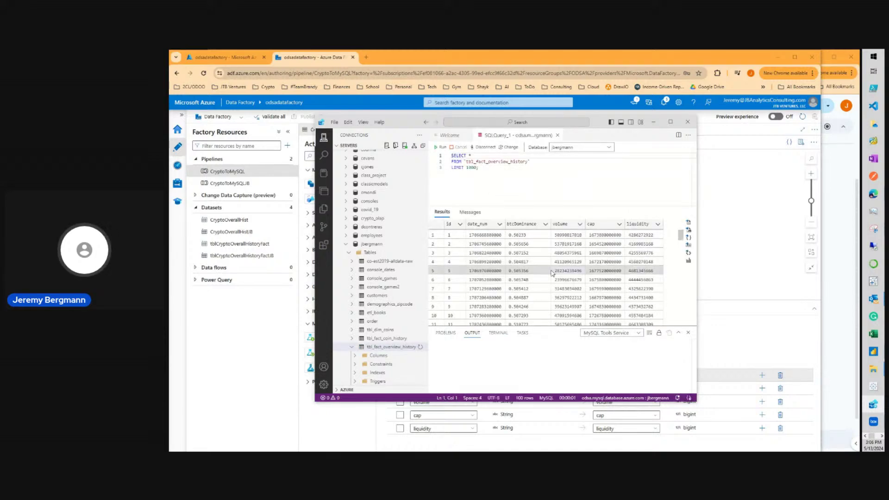
pyautogui.scroll(-5, 533, 278)
pyautogui.scroll(-20, 533, 280)
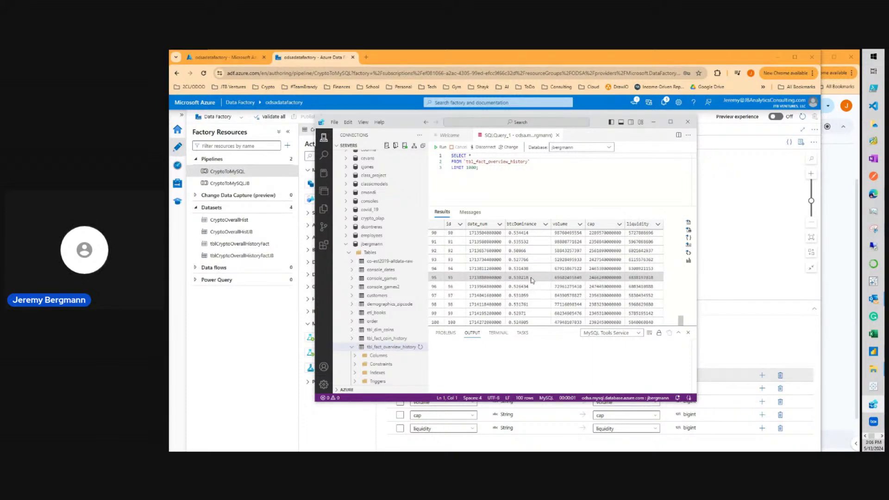
pyautogui.scroll(8, 528, 279)
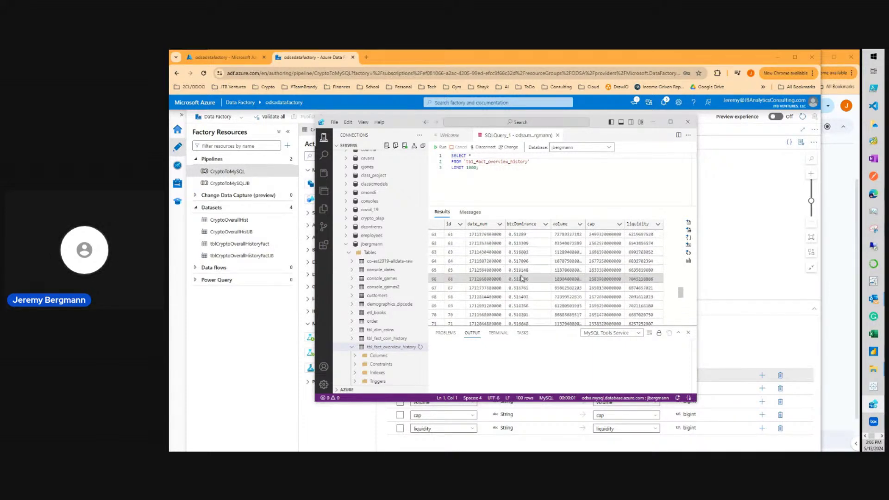
pyautogui.scroll(15, 522, 278)
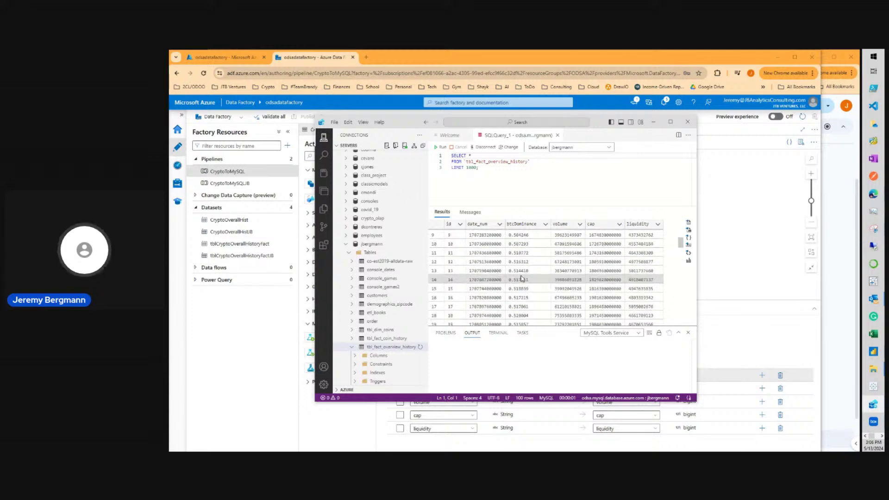
pyautogui.scroll(3, 522, 278)
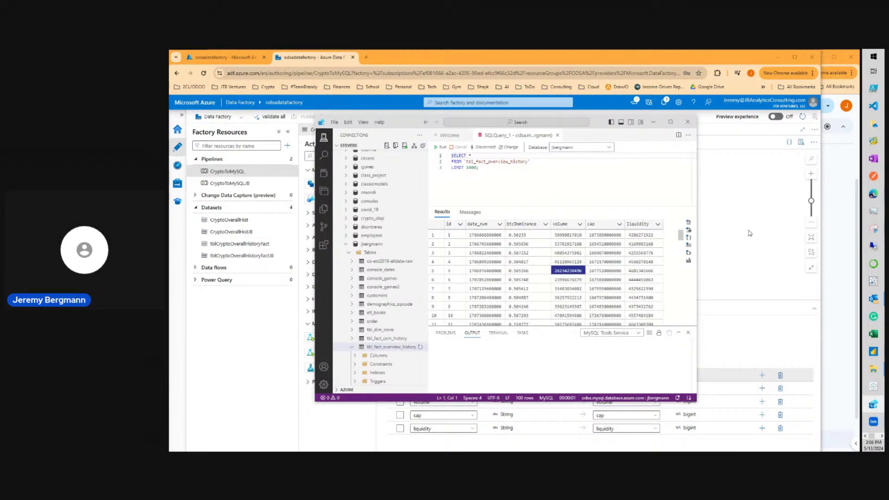
# Switch to the Google Slides deck and open slide 19 with the "Create an ADF Pipeline" class exercise
pyautogui.hotkey('alt', 'Tab')
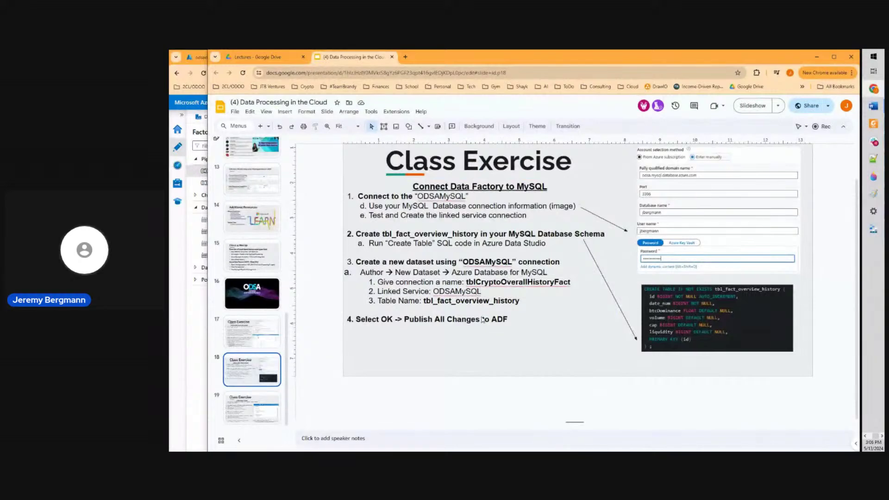
pyautogui.click(265, 407)
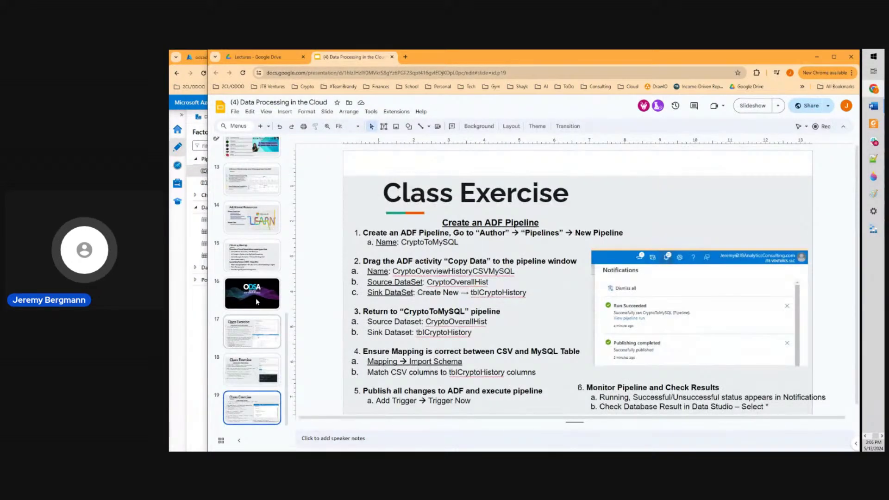